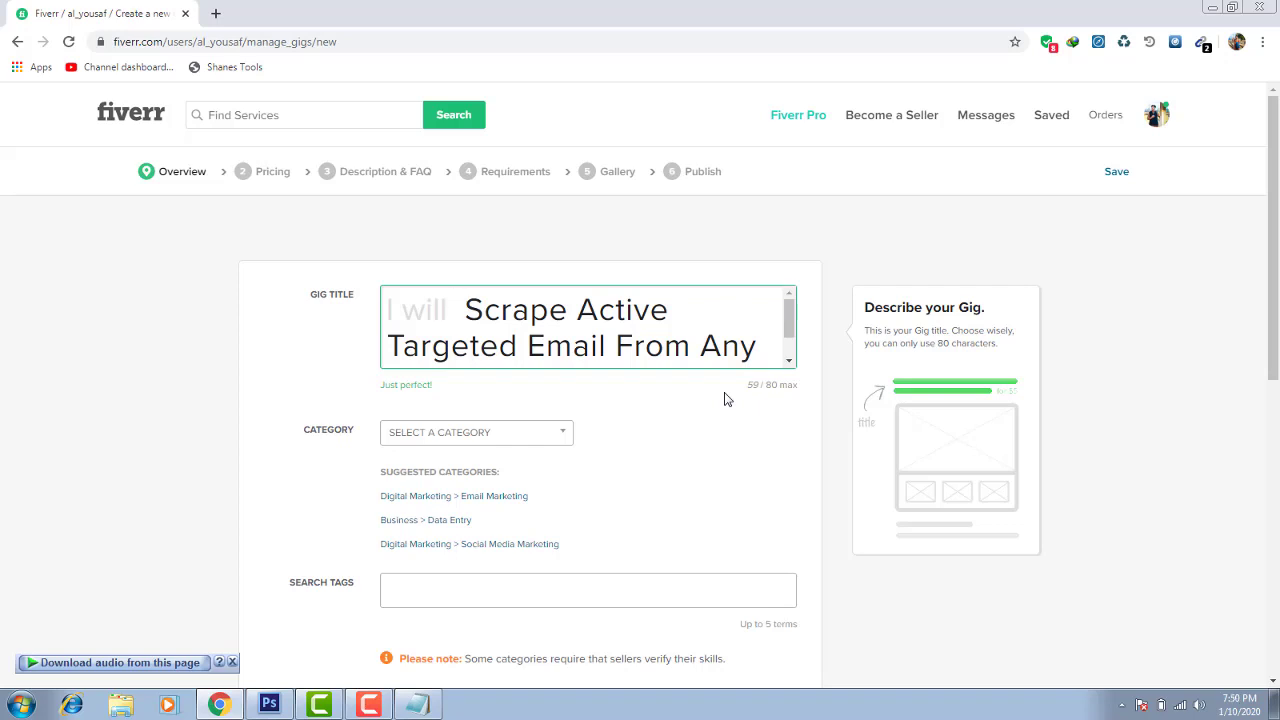
Set the gig's category to Digital Marketing with the Email Marketing subcategory
click(481, 444)
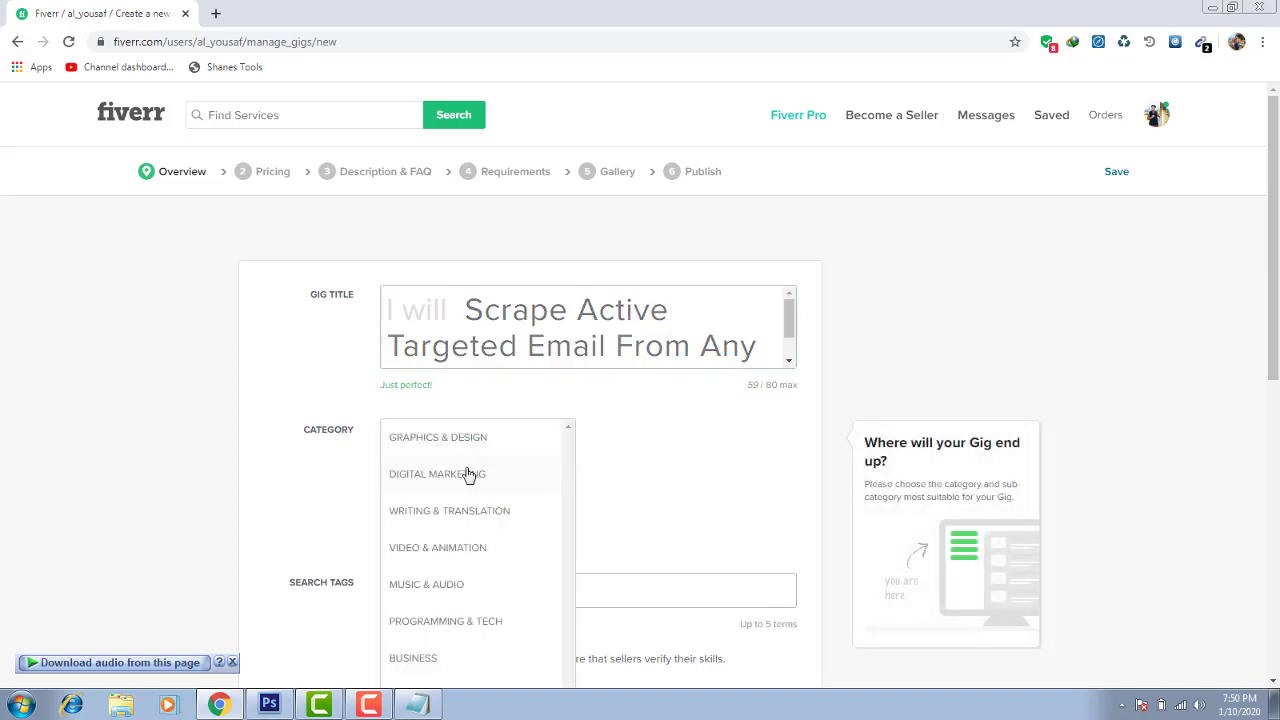
click(468, 474)
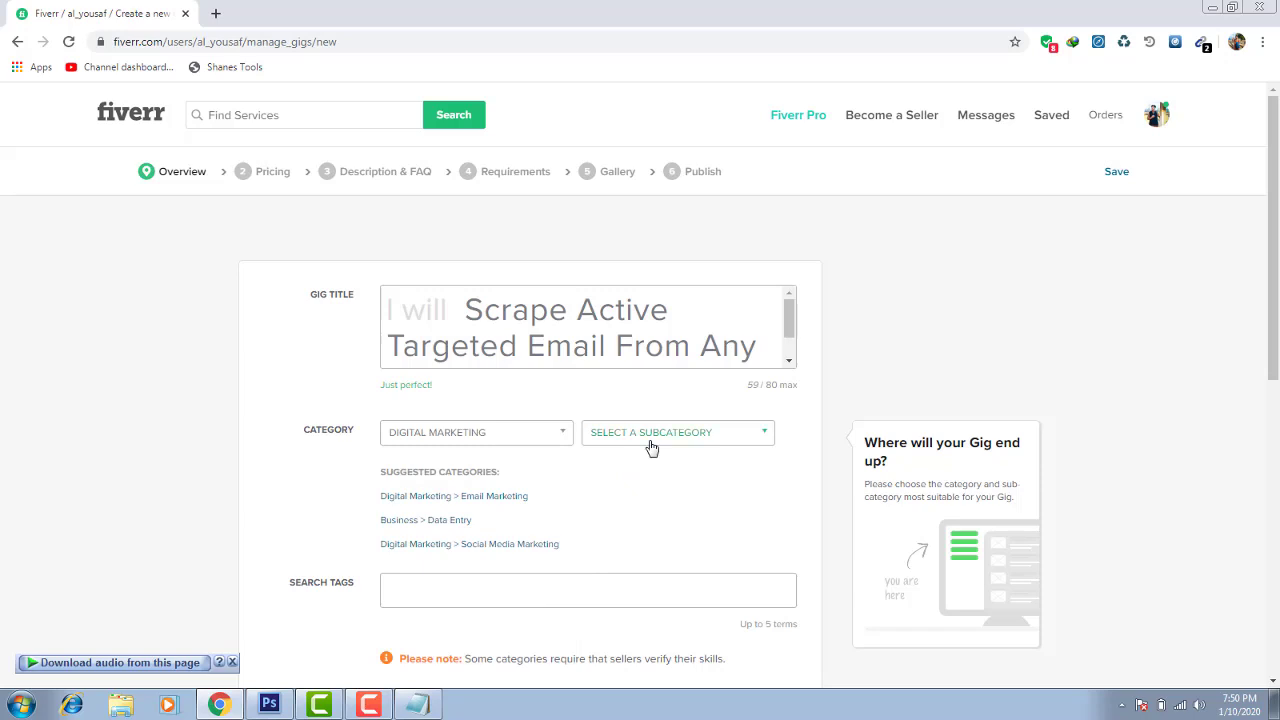
click(651, 440)
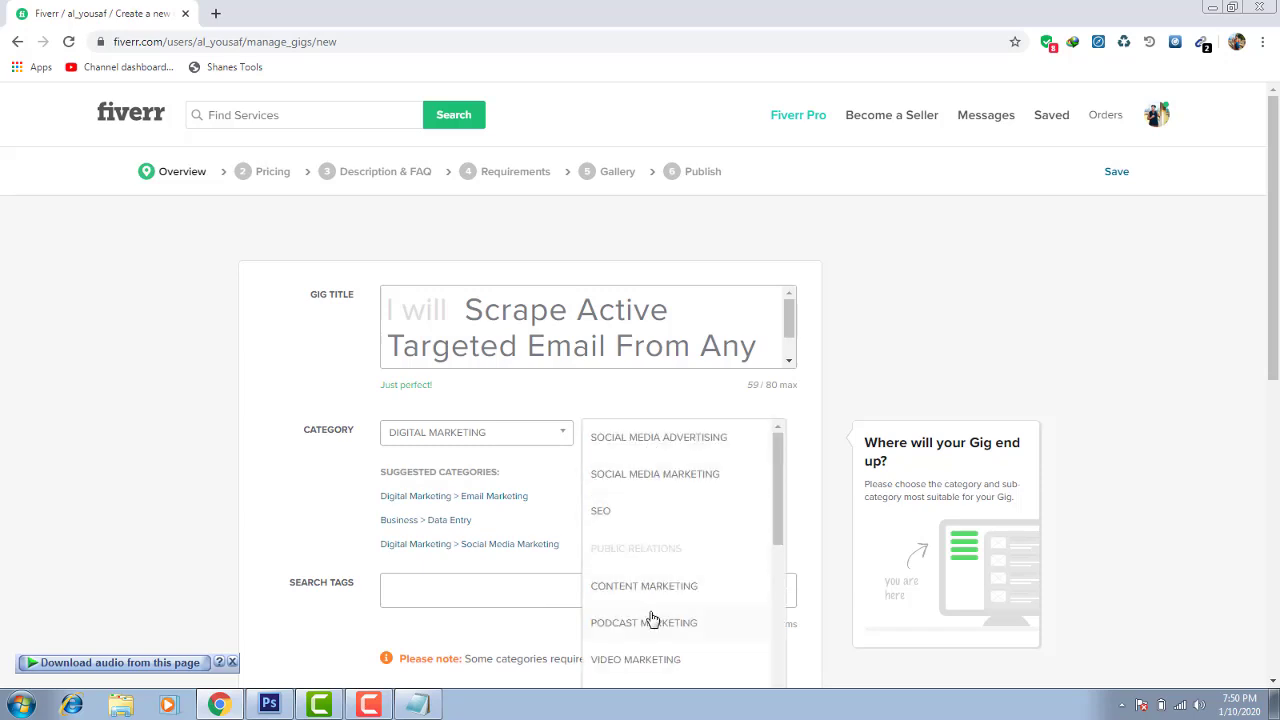
drag(777, 519, 777, 540)
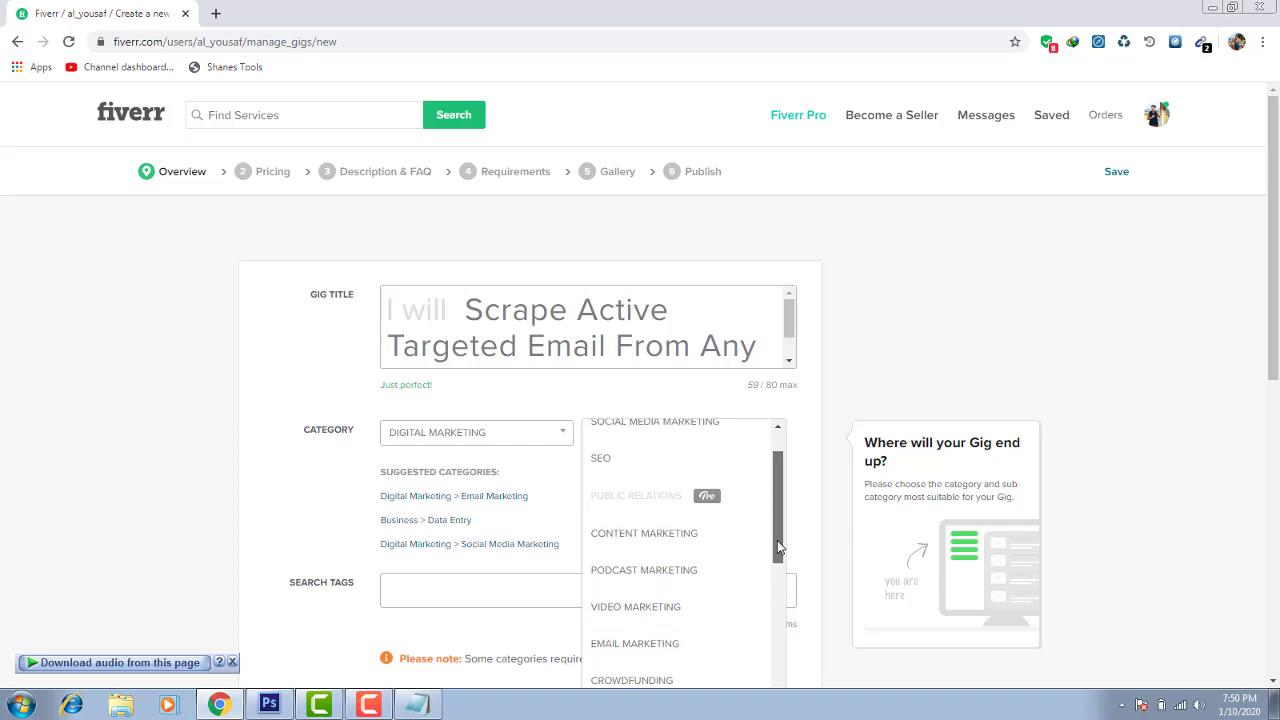
click(641, 645)
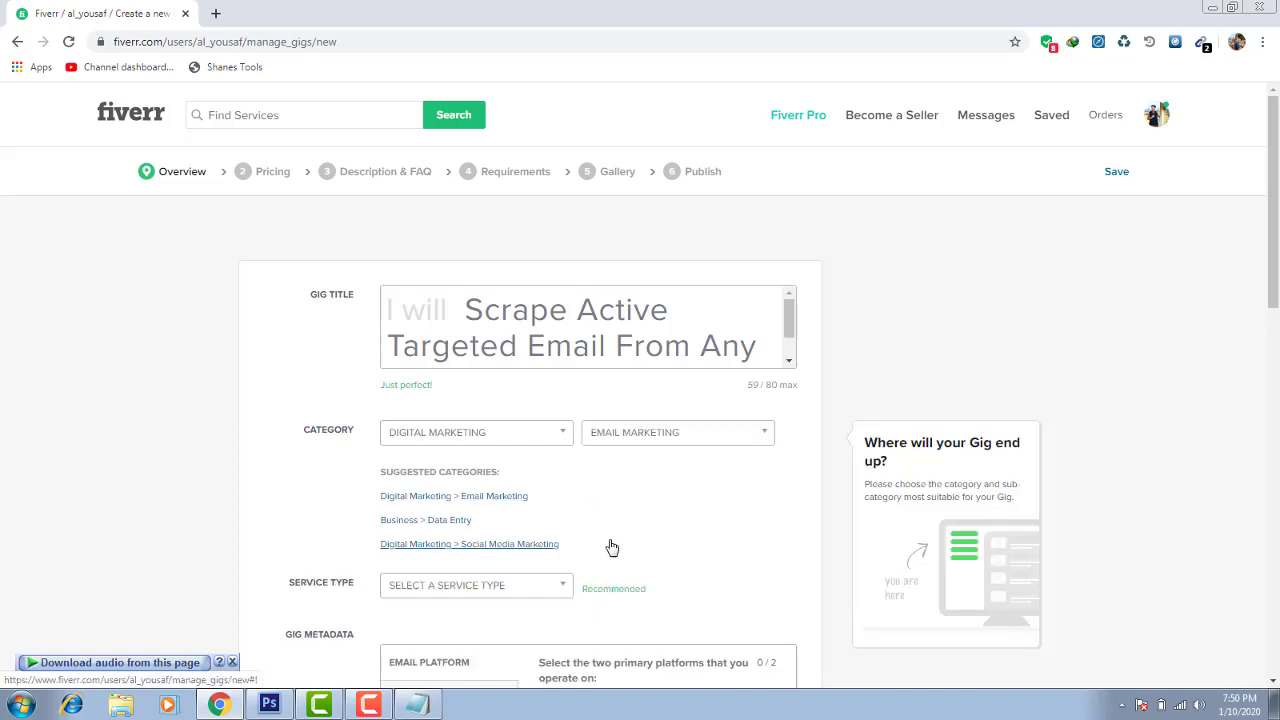
Set the gig's service type to Email Platform Support
click(474, 582)
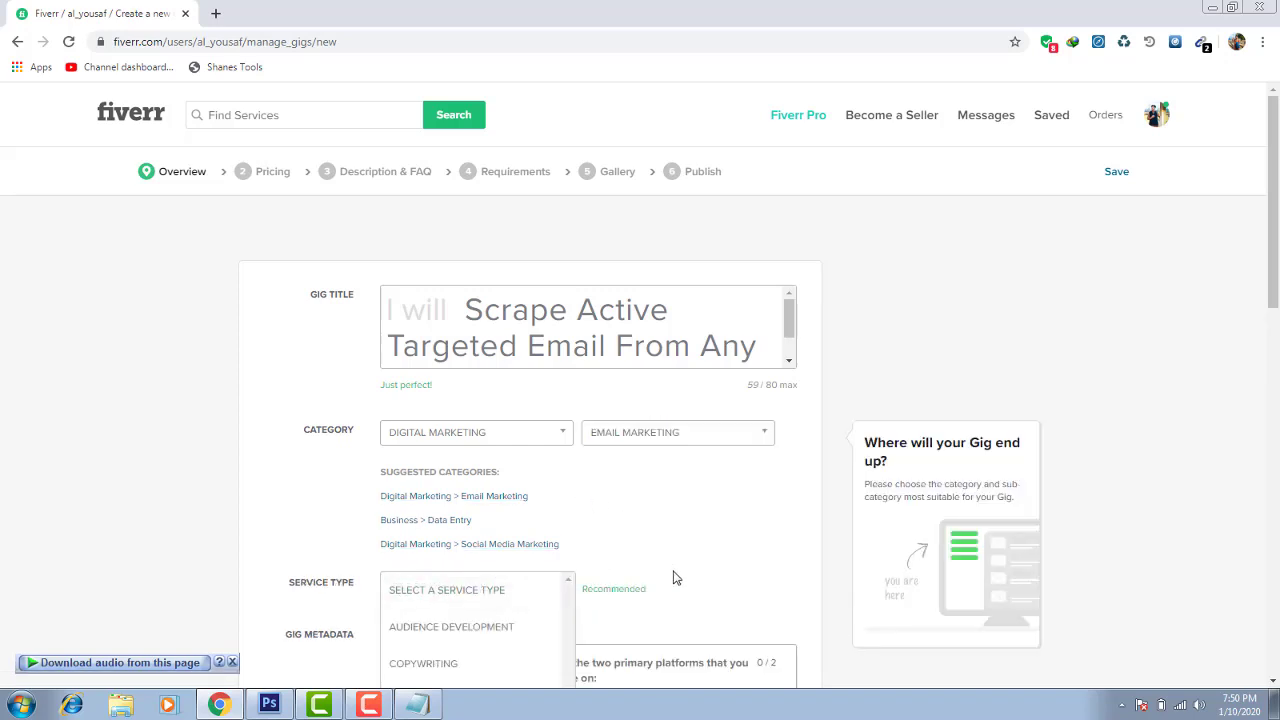
scroll(675, 578, down, 3)
click(510, 272)
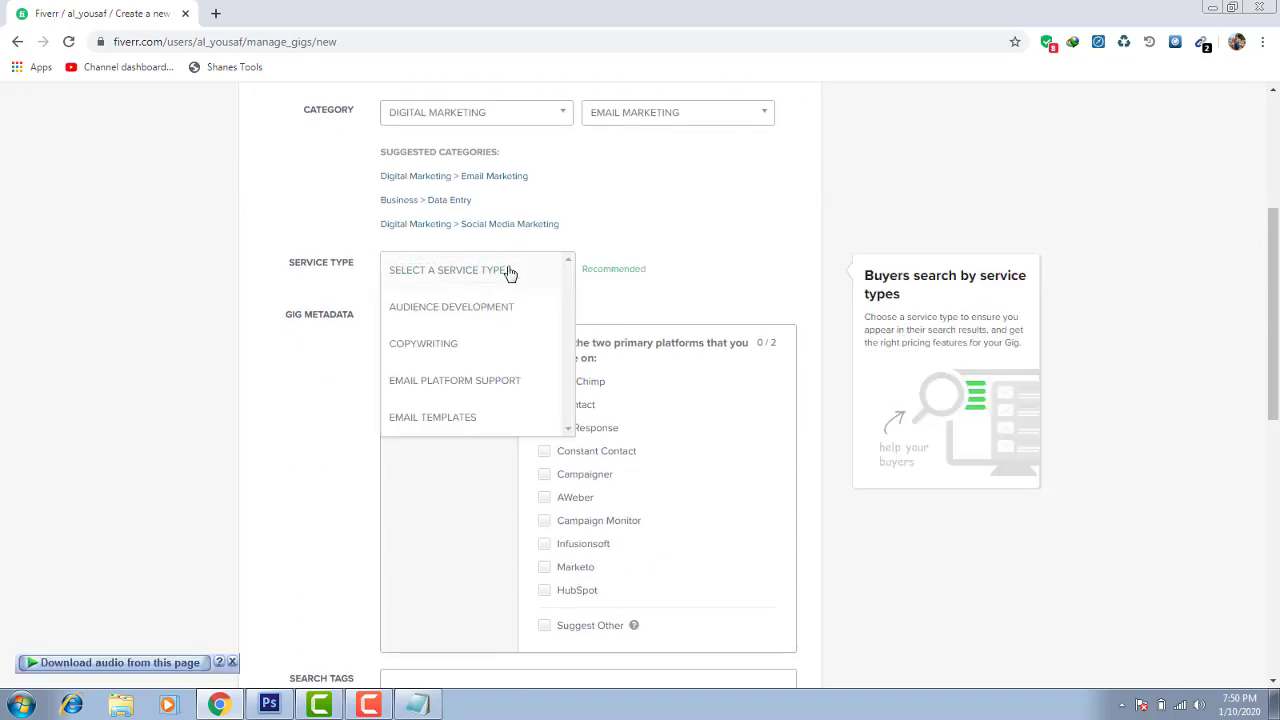
click(436, 386)
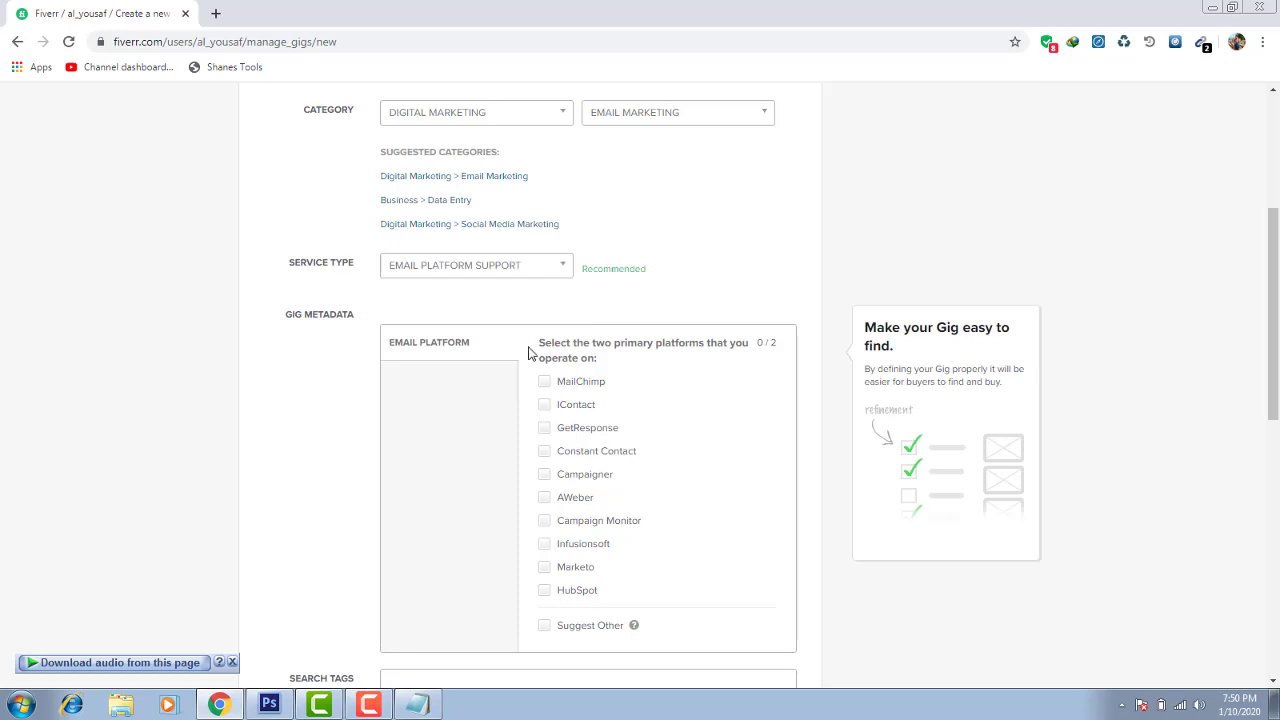
Switch to the gig dta notes in Notepad and copy the tag text "Email Scraping" for the search tags
scroll(697, 313, down, 5)
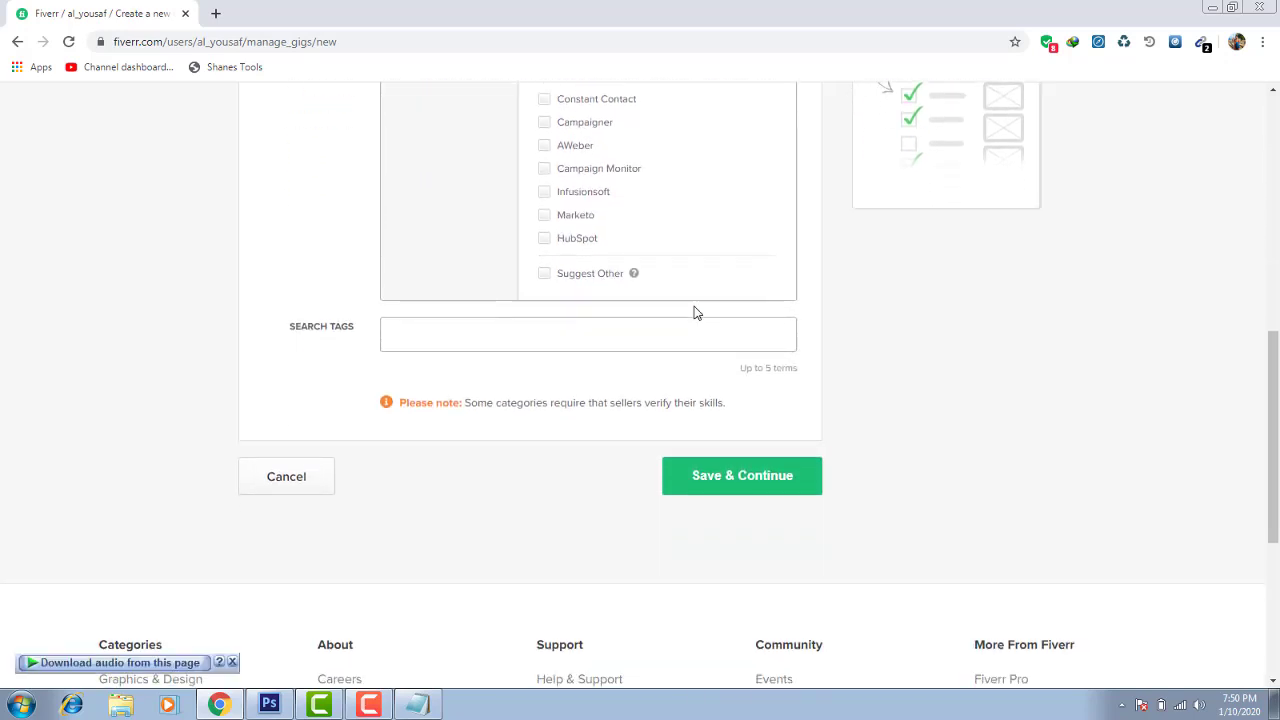
click(614, 340)
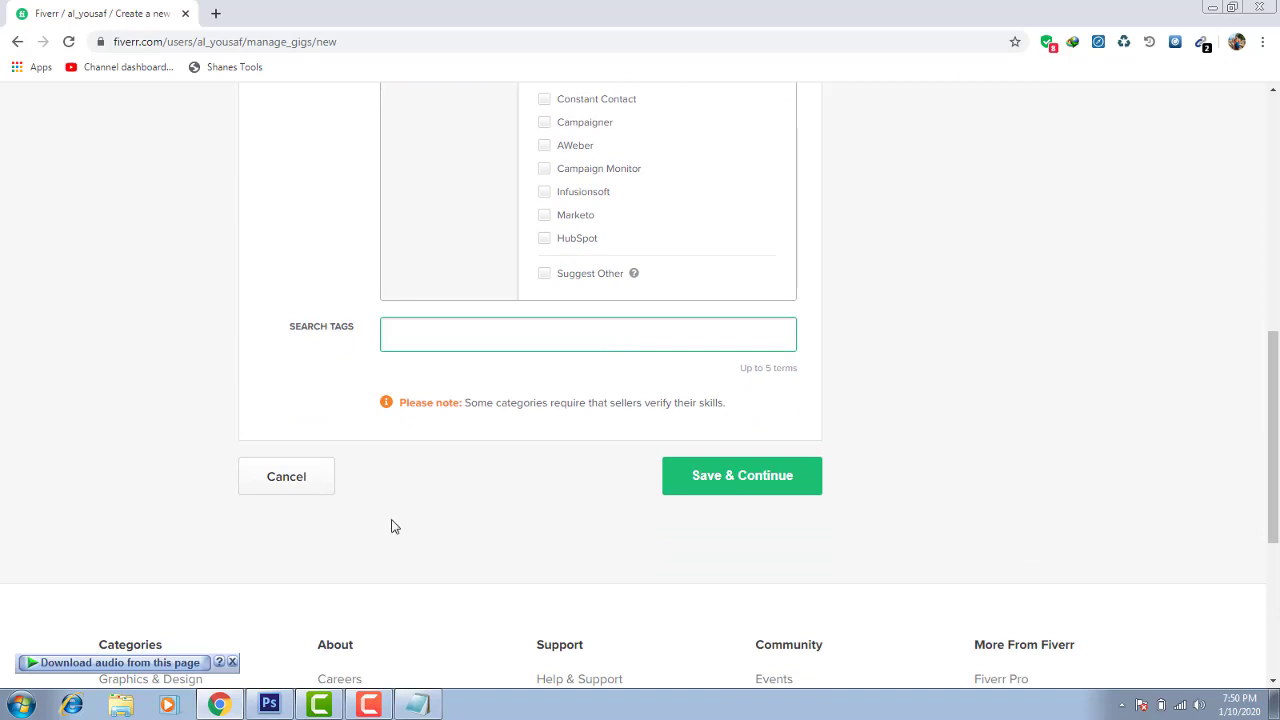
click(418, 704)
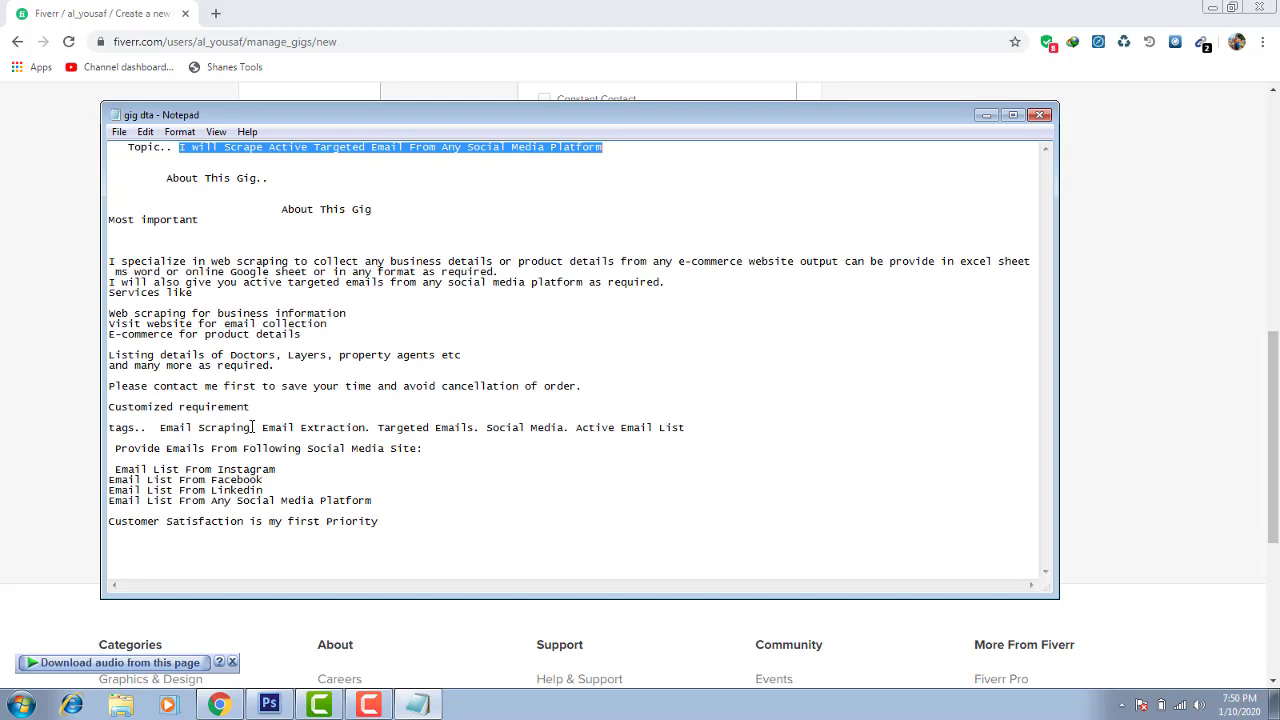
drag(251, 427, 161, 427)
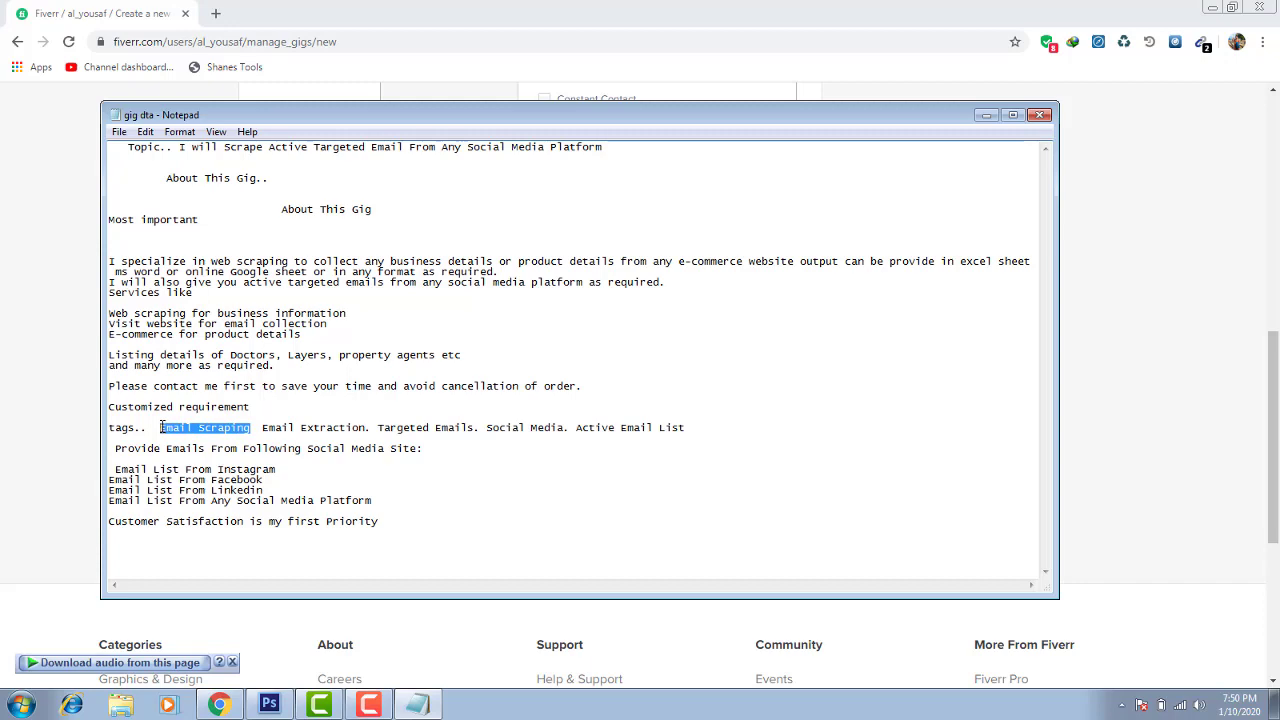
right_click(161, 427)
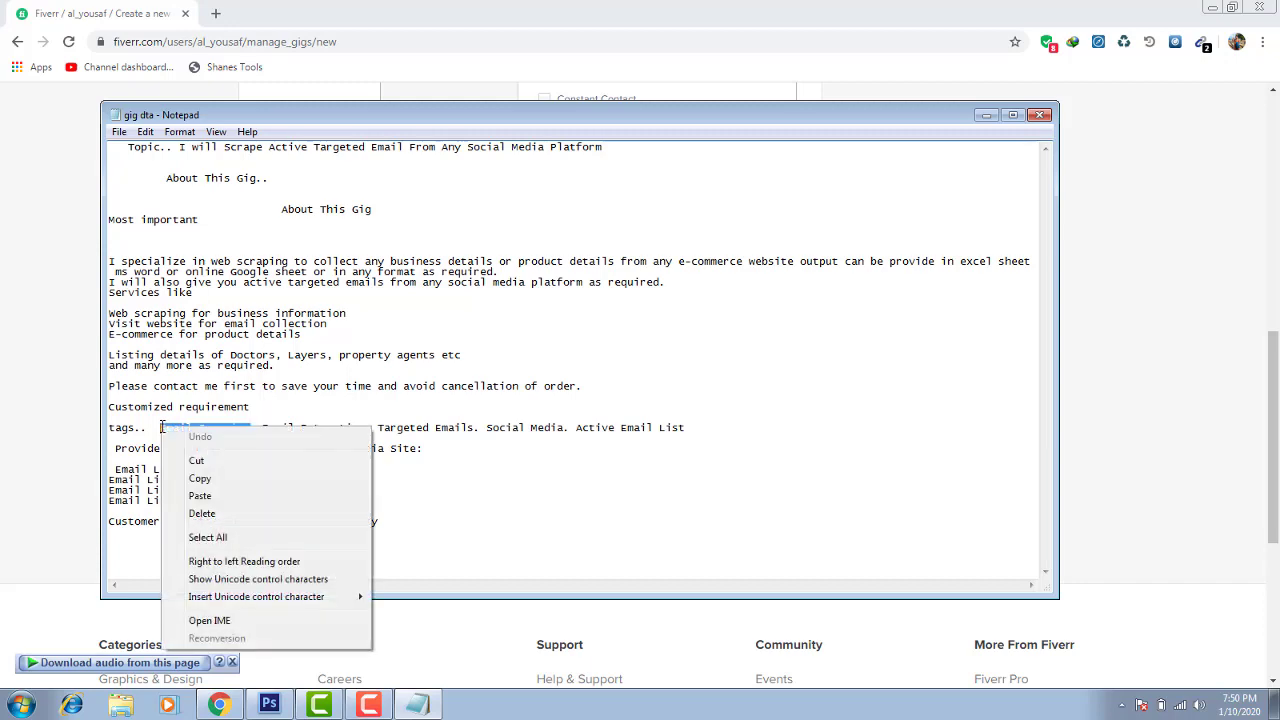
click(212, 477)
Add the search tags Email Scraping, Email Extraction, Targeted Emails, Social Media and Active Email List, and save the gig overview
click(80, 334)
click(477, 334)
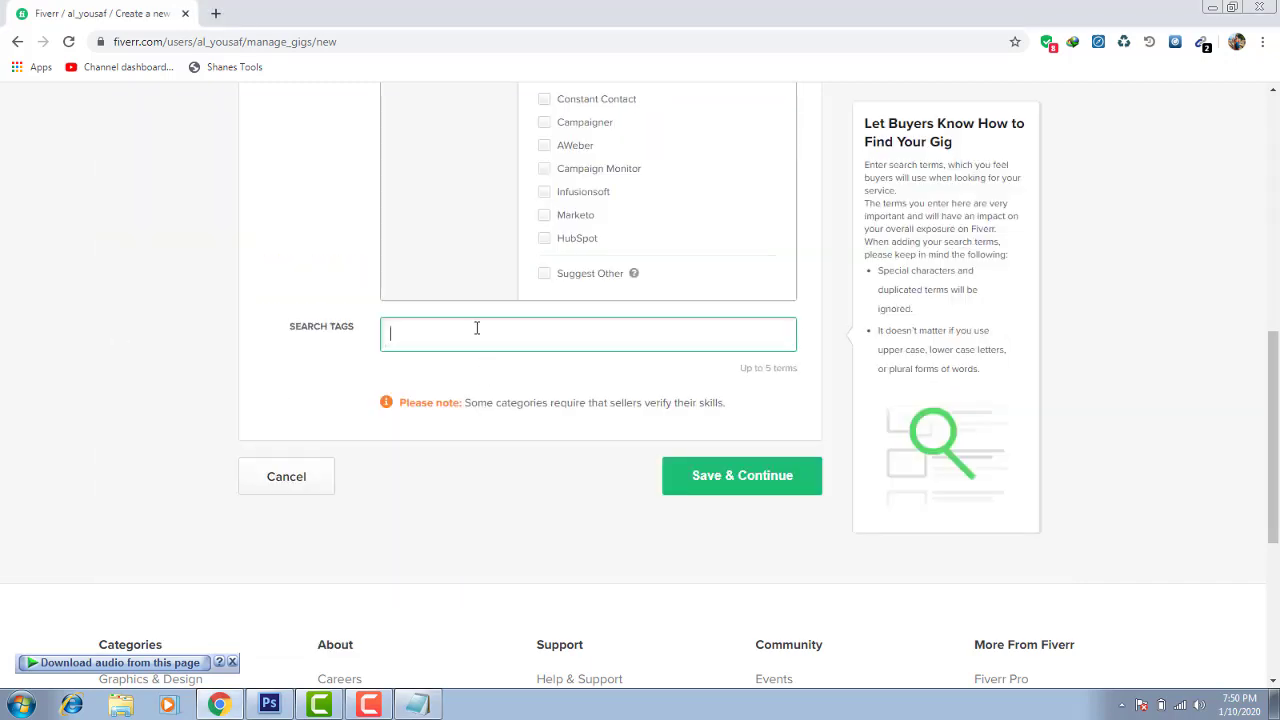
right_click(477, 337)
click(521, 424)
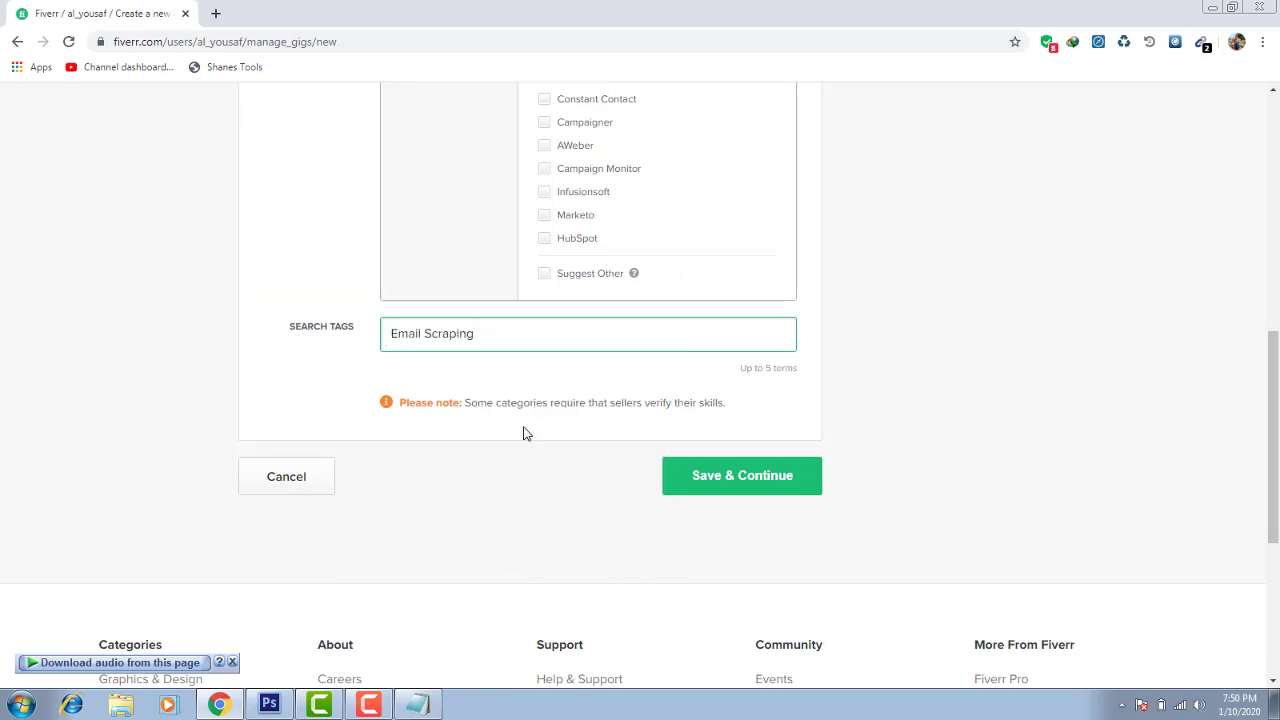
key(Return)
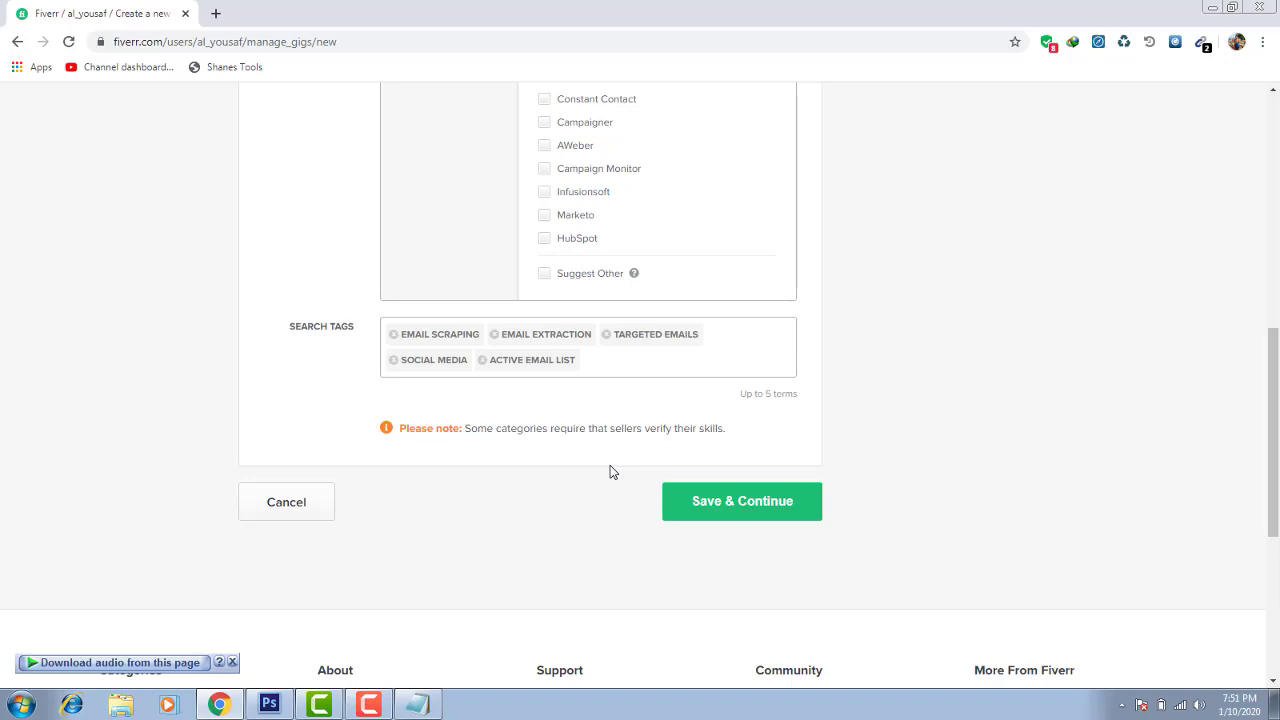
click(692, 501)
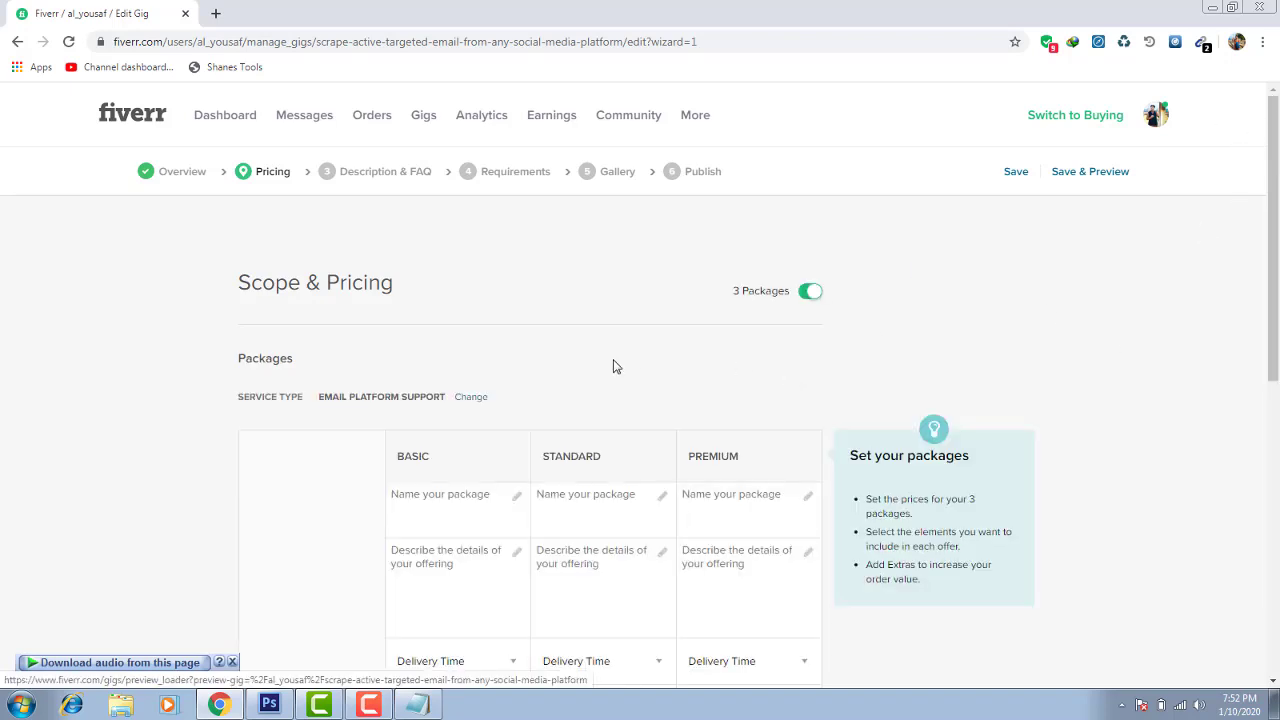
Turn the 3 Packages option off and on again, and dismiss the gig packages introduction
scroll(615, 367, down, 1)
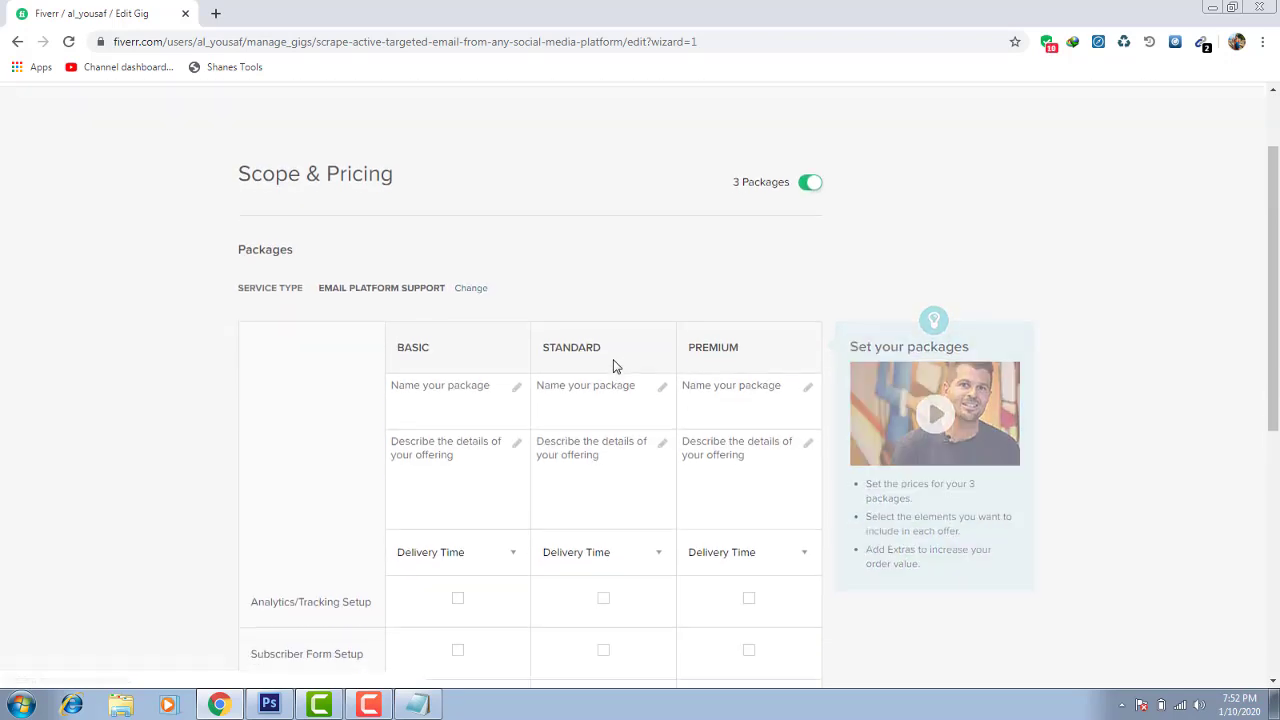
click(810, 165)
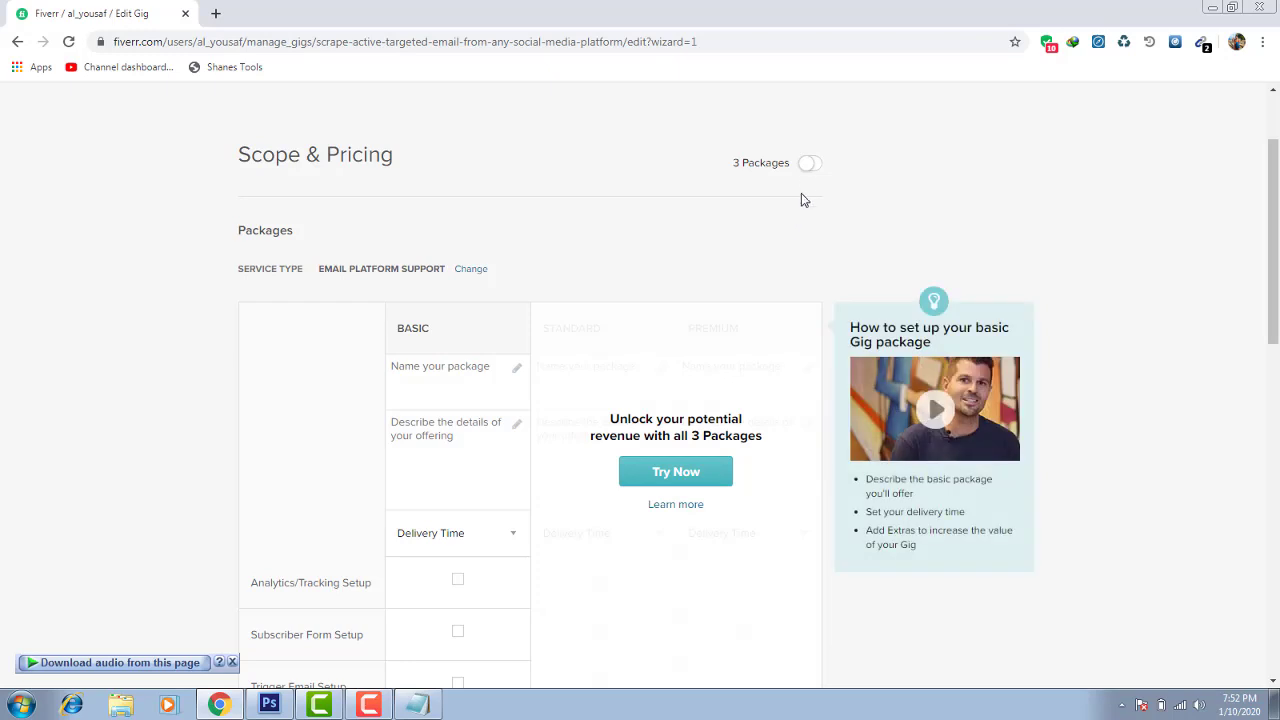
click(818, 166)
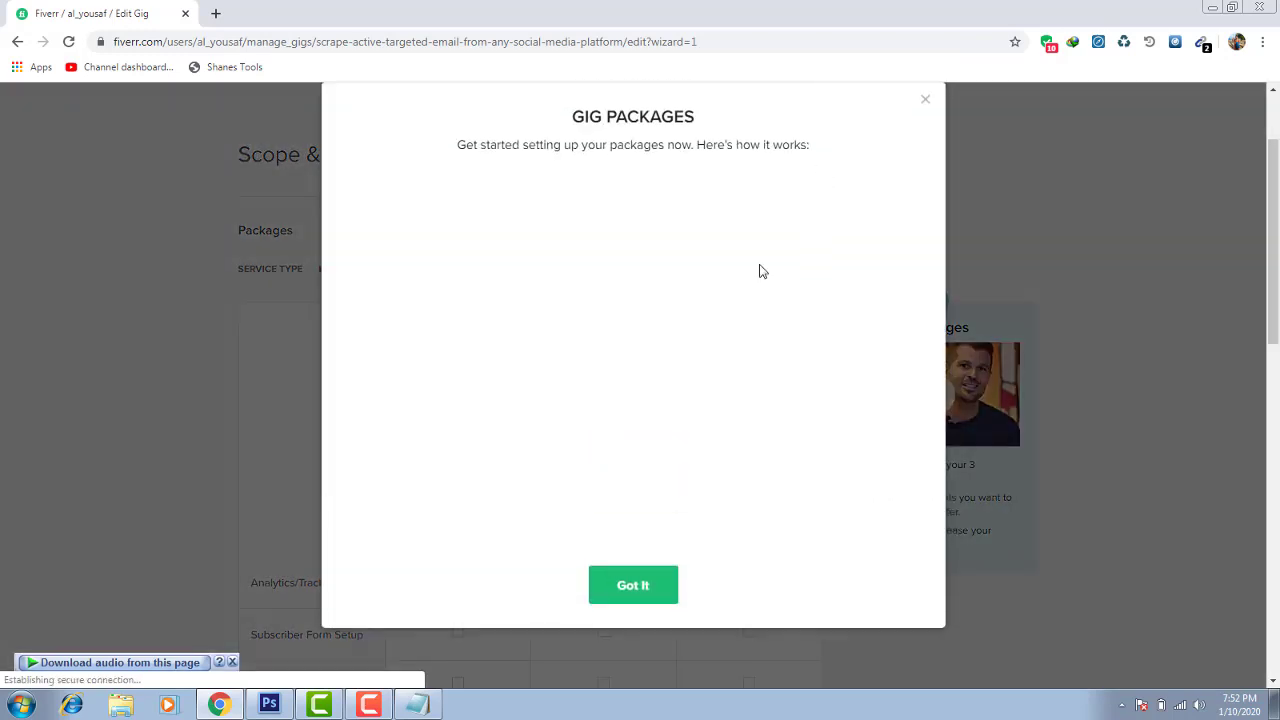
click(637, 590)
Name the packages Basic, Standard and Premium Email List, describing 1000, 2000 and 5000 active emails from any social media platform respectively
click(464, 382)
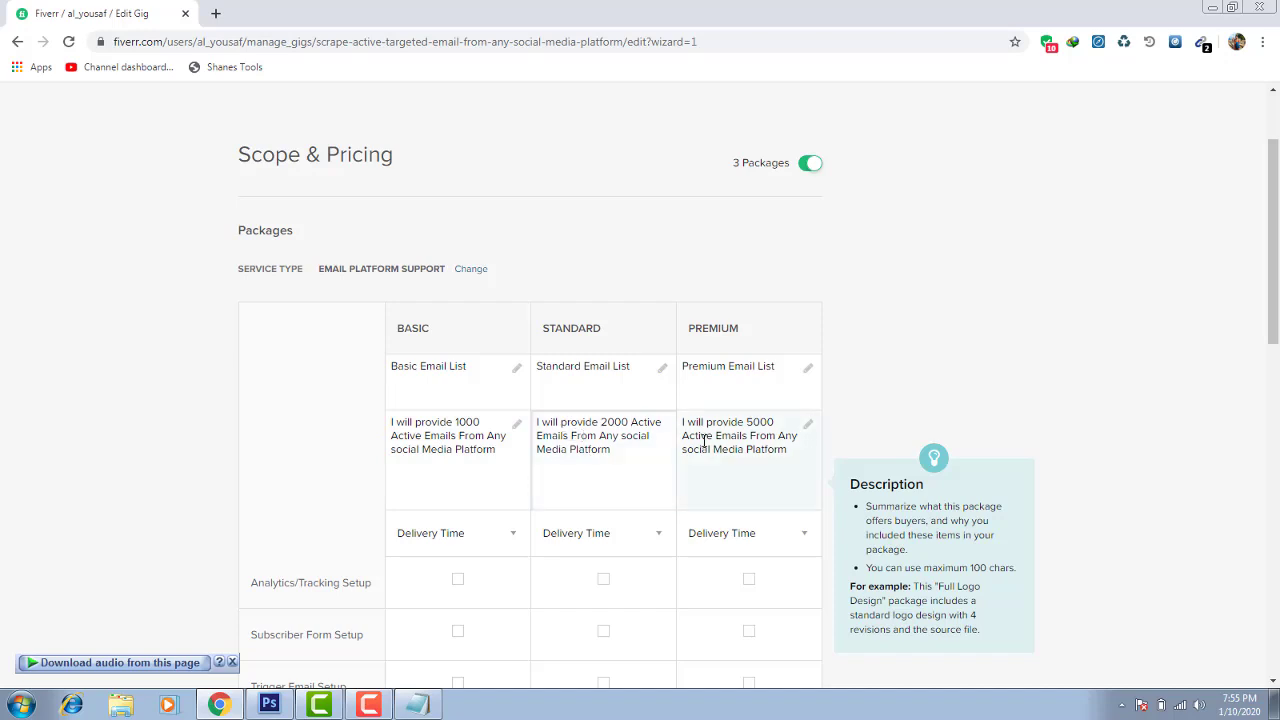
Set the delivery time to 1 day for Basic, 2 days for Standard and 3 days for Premium
click(468, 537)
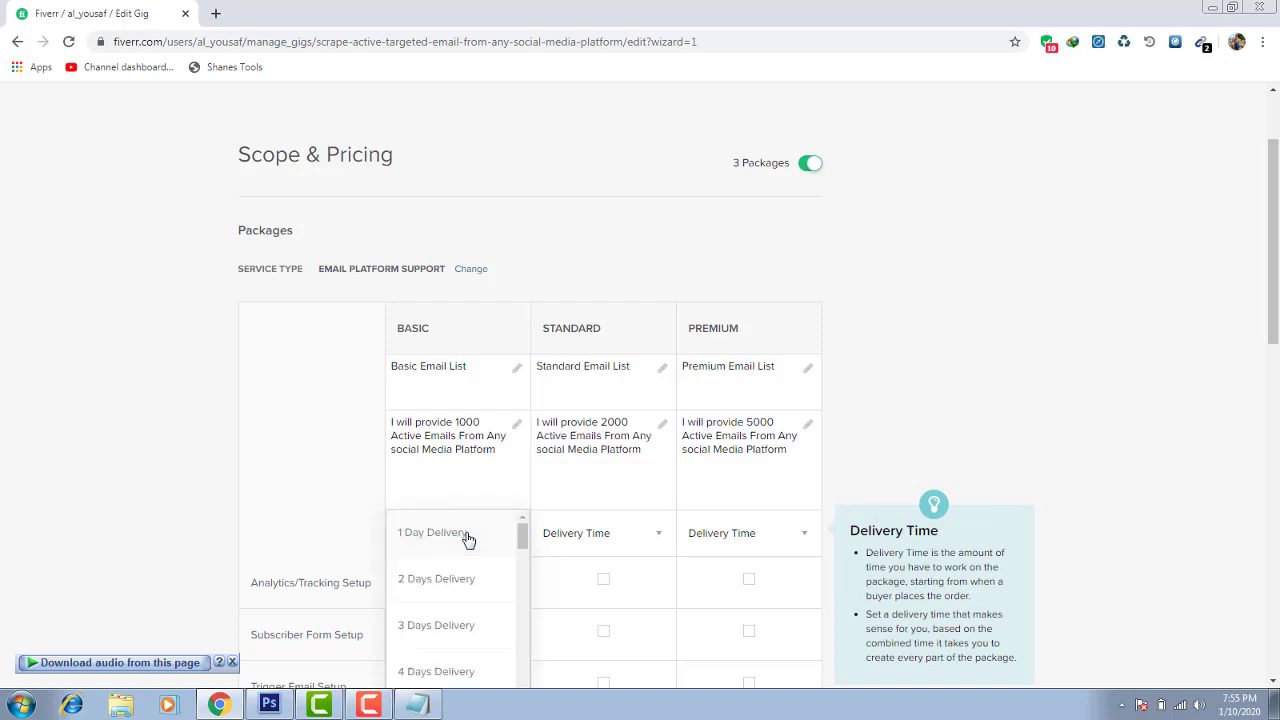
click(468, 540)
click(586, 535)
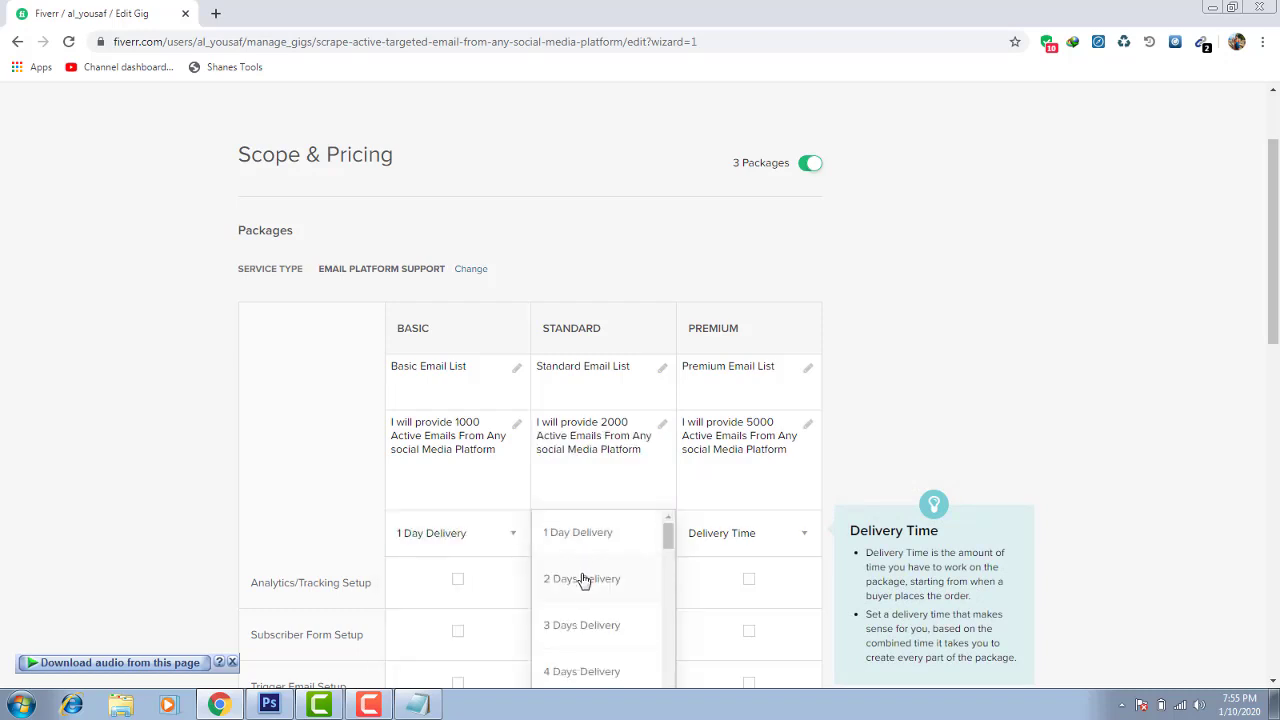
click(584, 580)
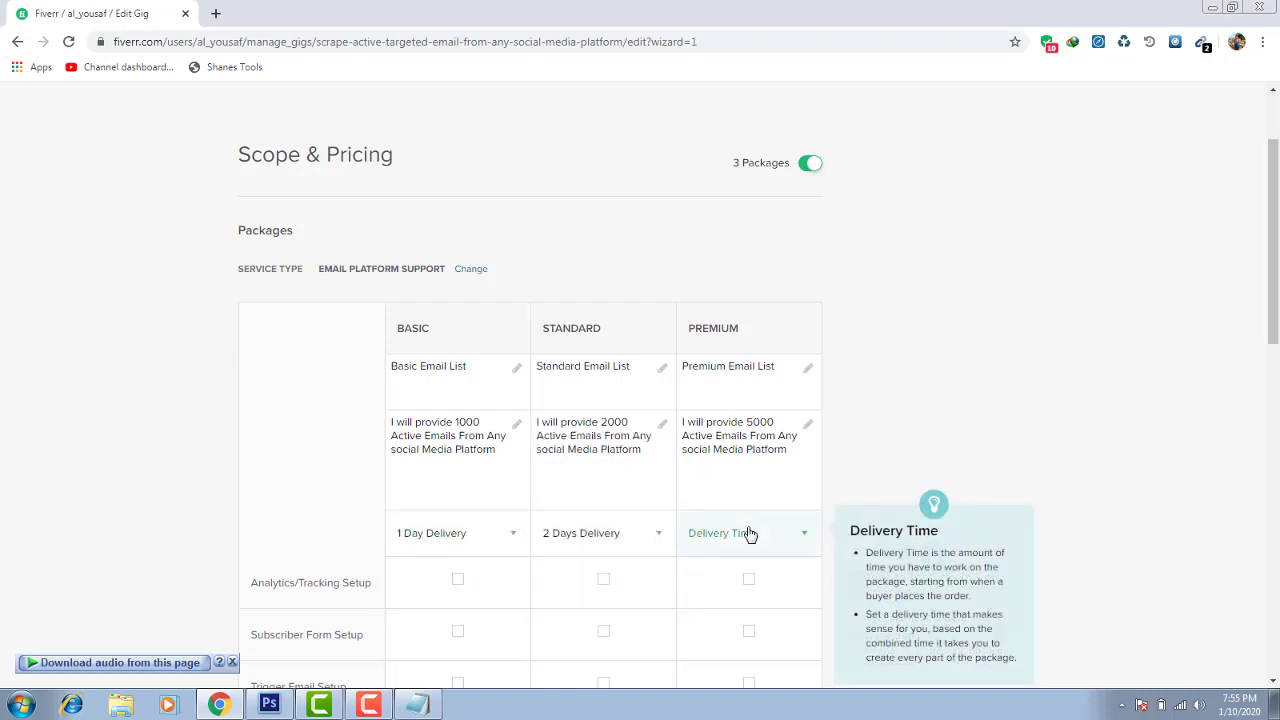
click(746, 533)
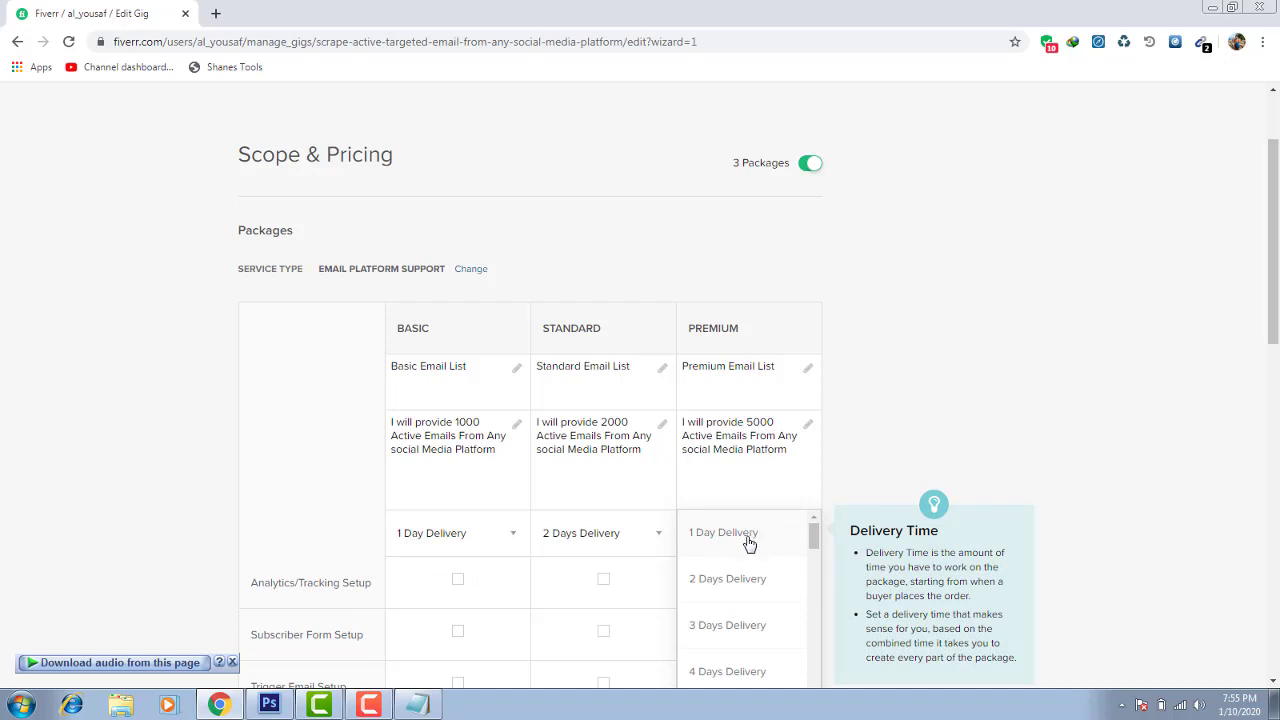
click(739, 634)
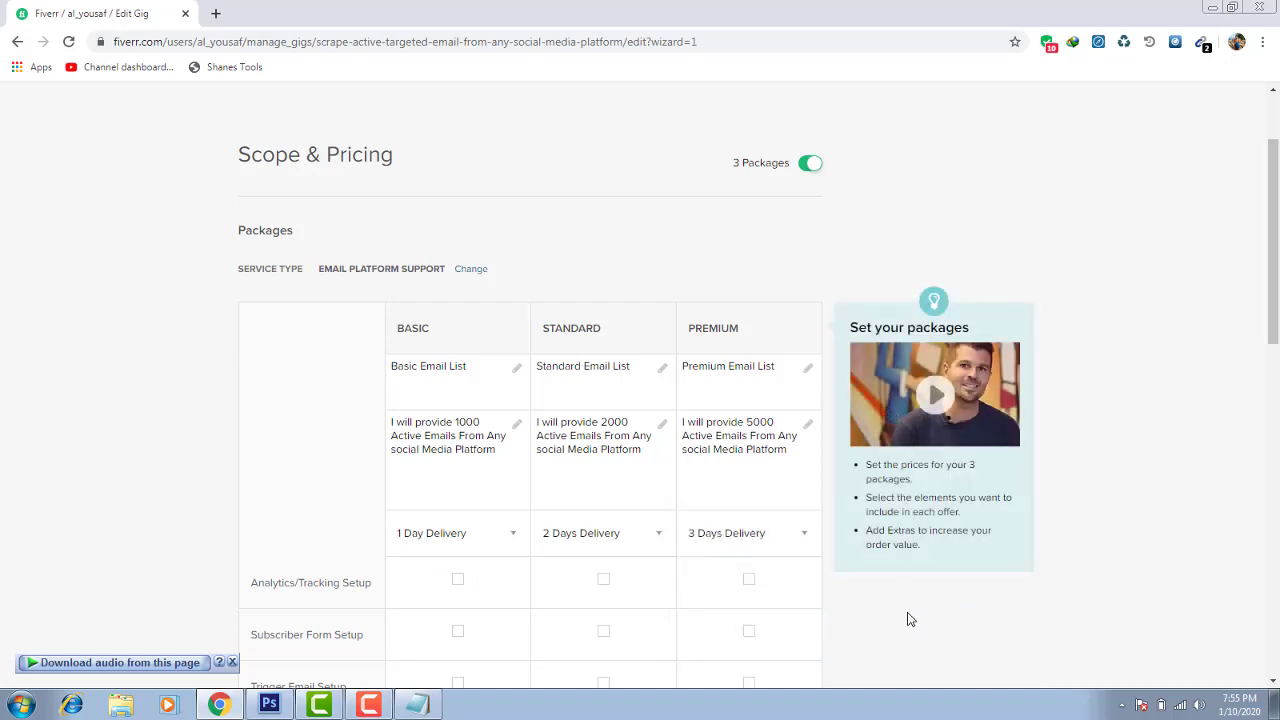
Price the Basic package at $5, Standard at $10 and Premium at $20, leaving Bug Fixes unselected, and save the pricing
scroll(908, 620, down, 2)
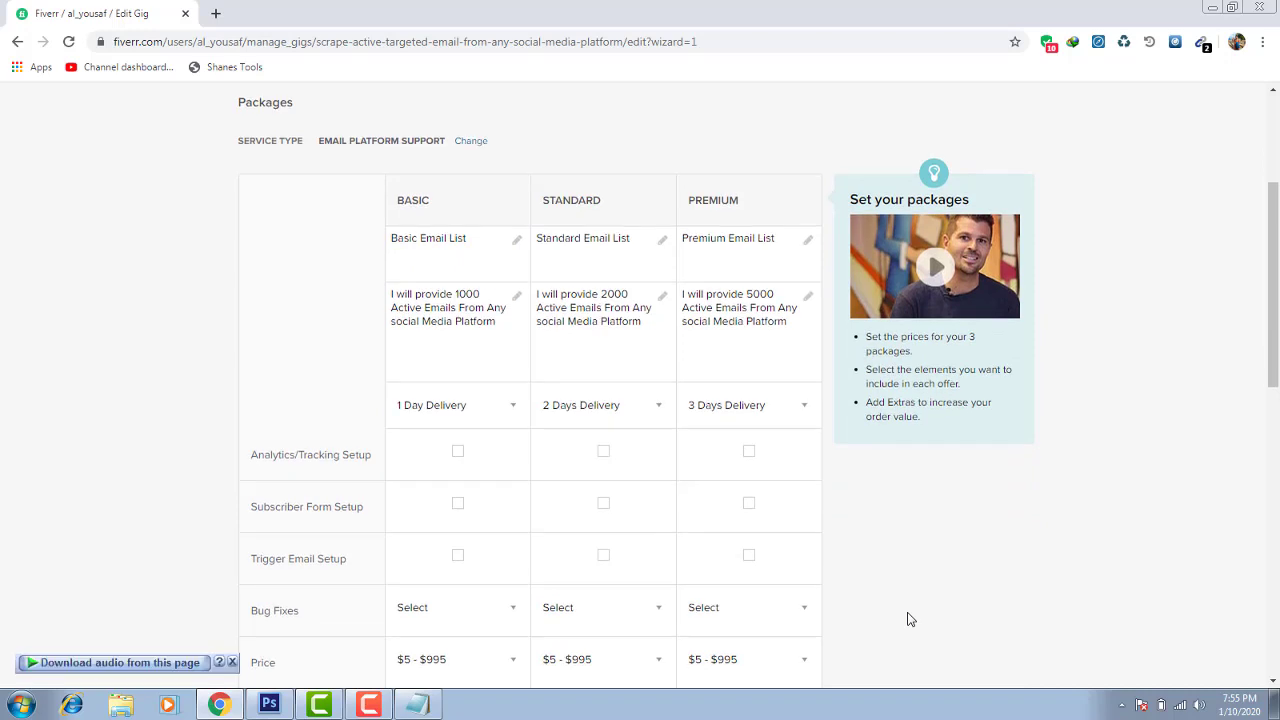
scroll(908, 620, down, 1)
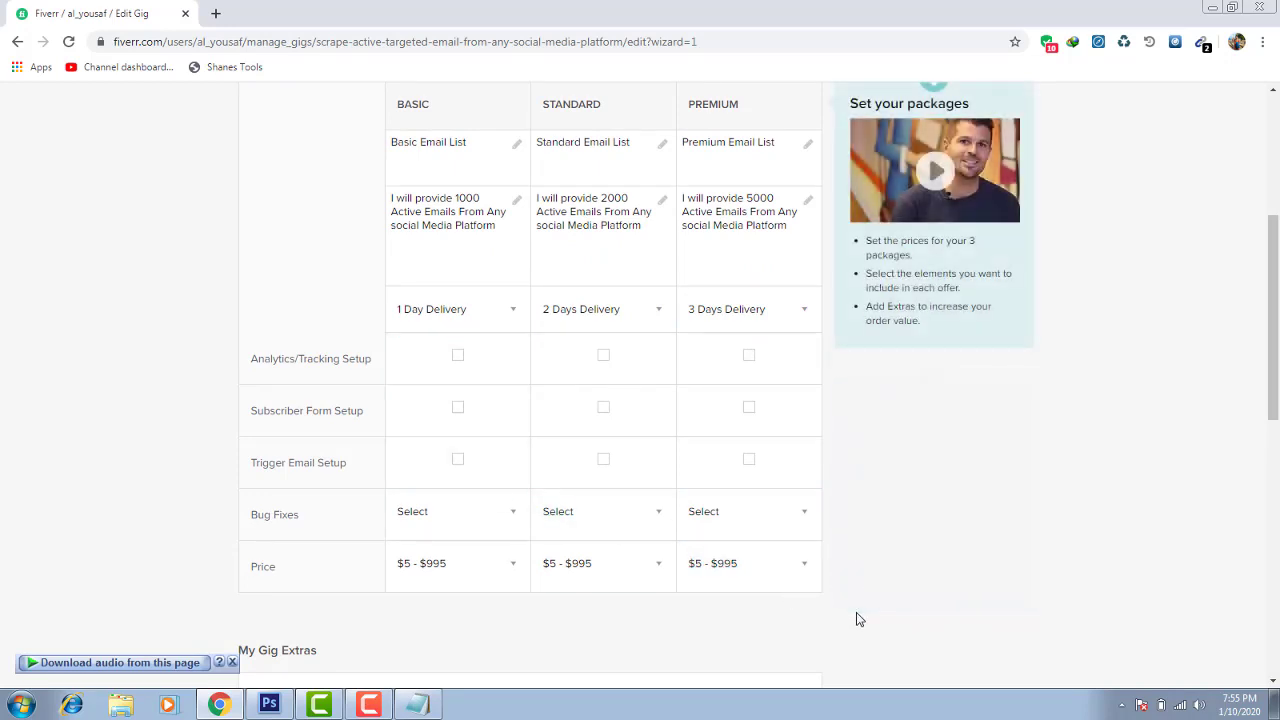
scroll(883, 619, down, 3)
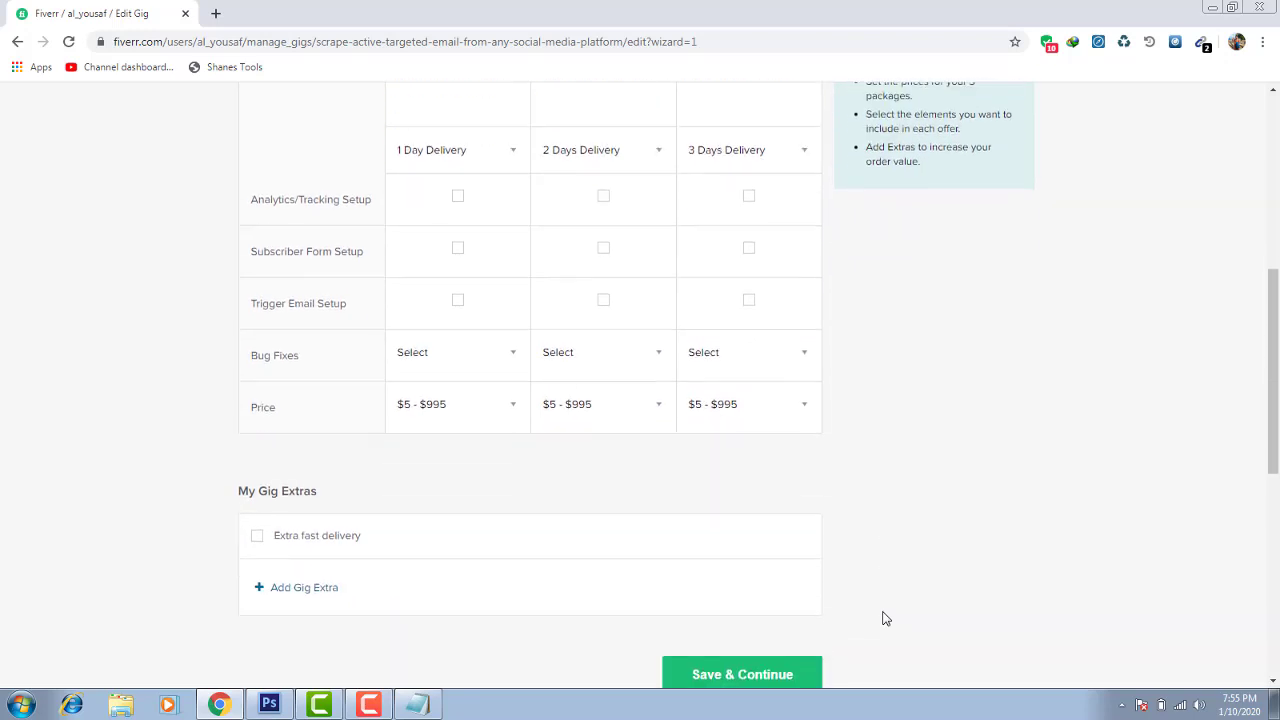
click(431, 366)
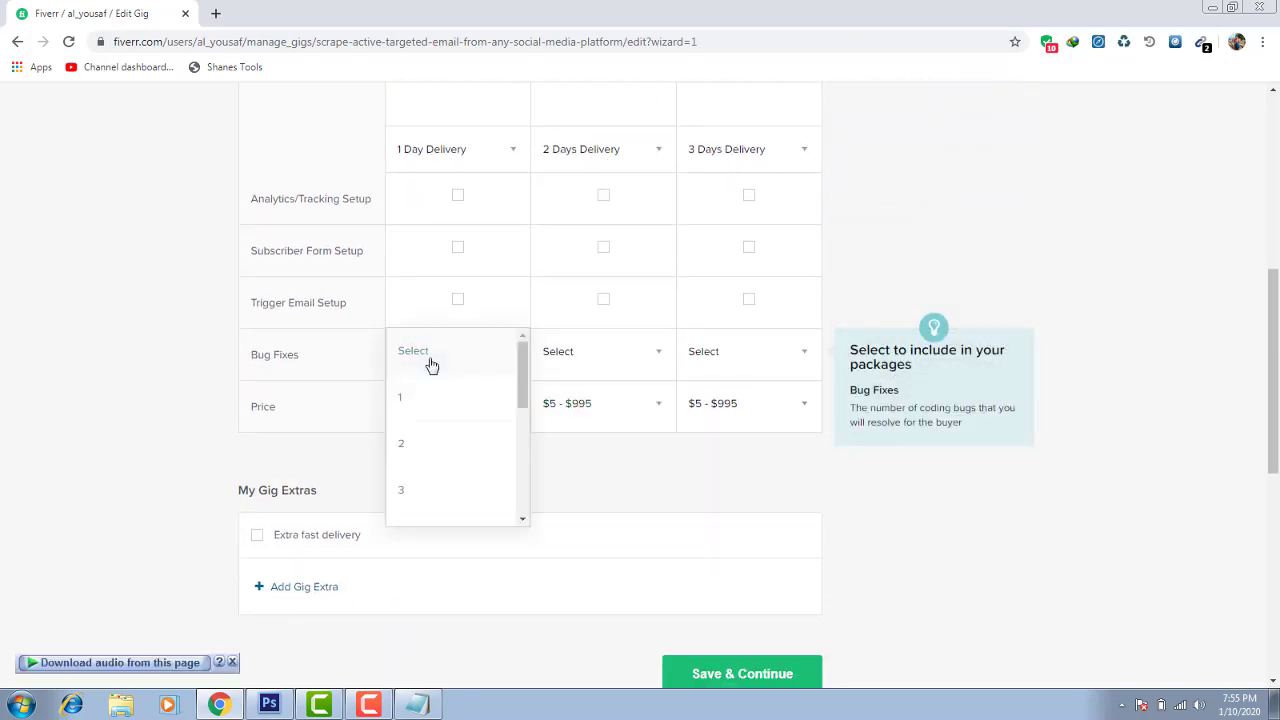
click(431, 366)
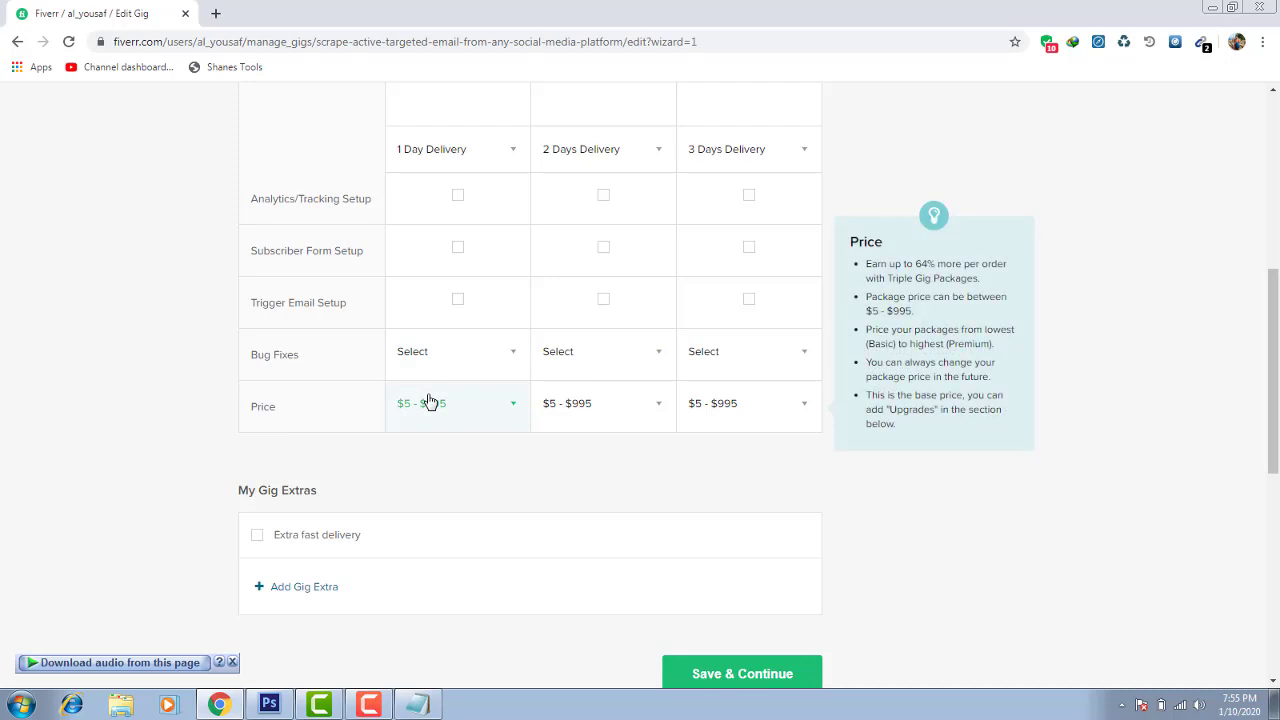
click(429, 402)
click(430, 402)
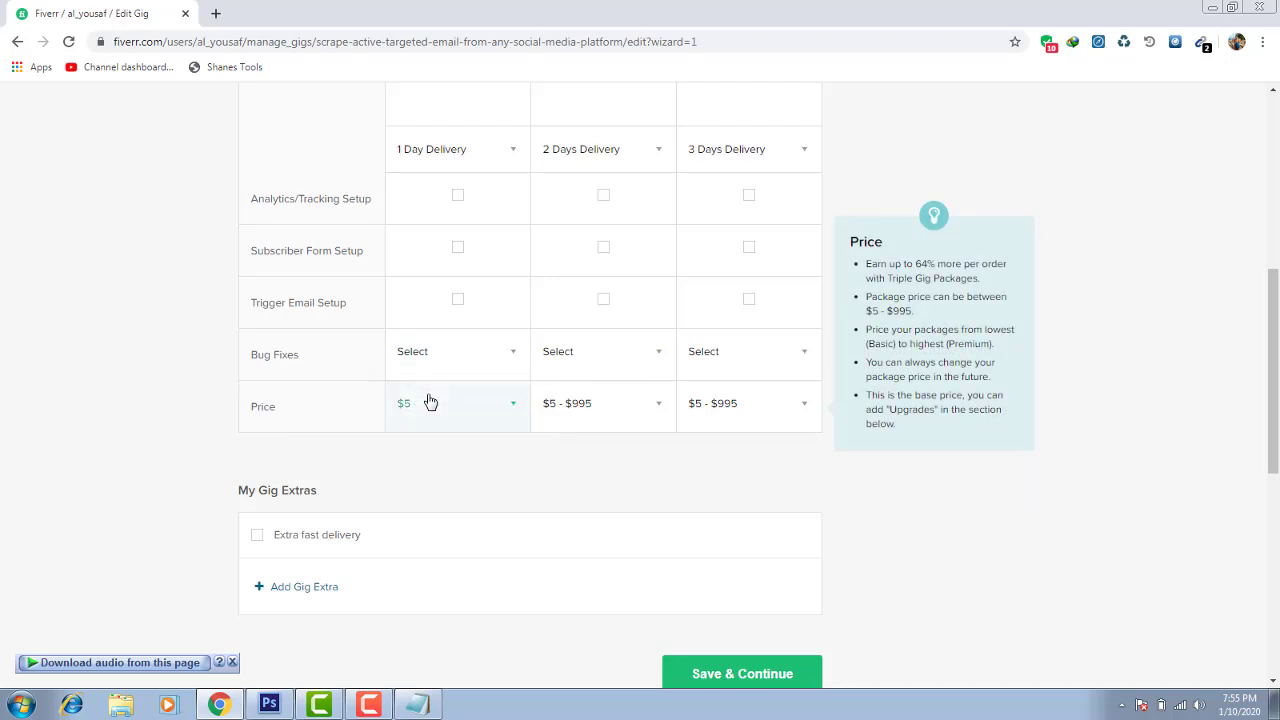
click(572, 404)
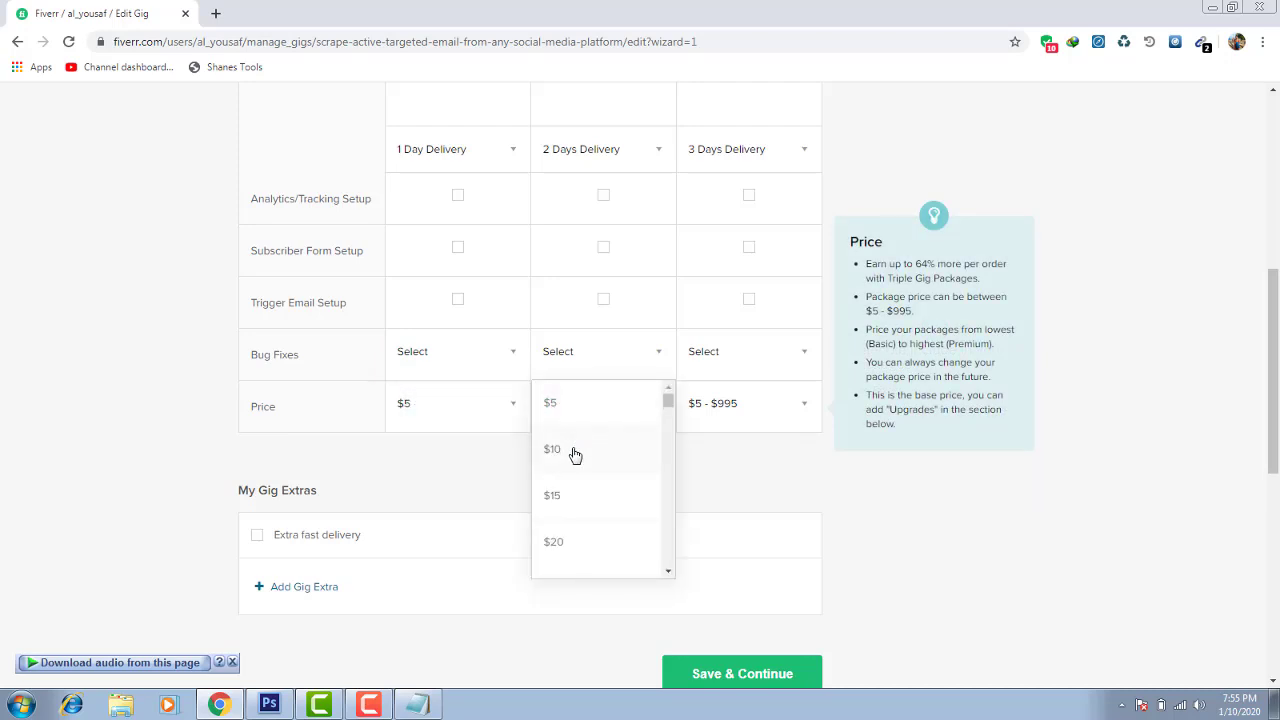
click(575, 452)
click(731, 403)
click(714, 548)
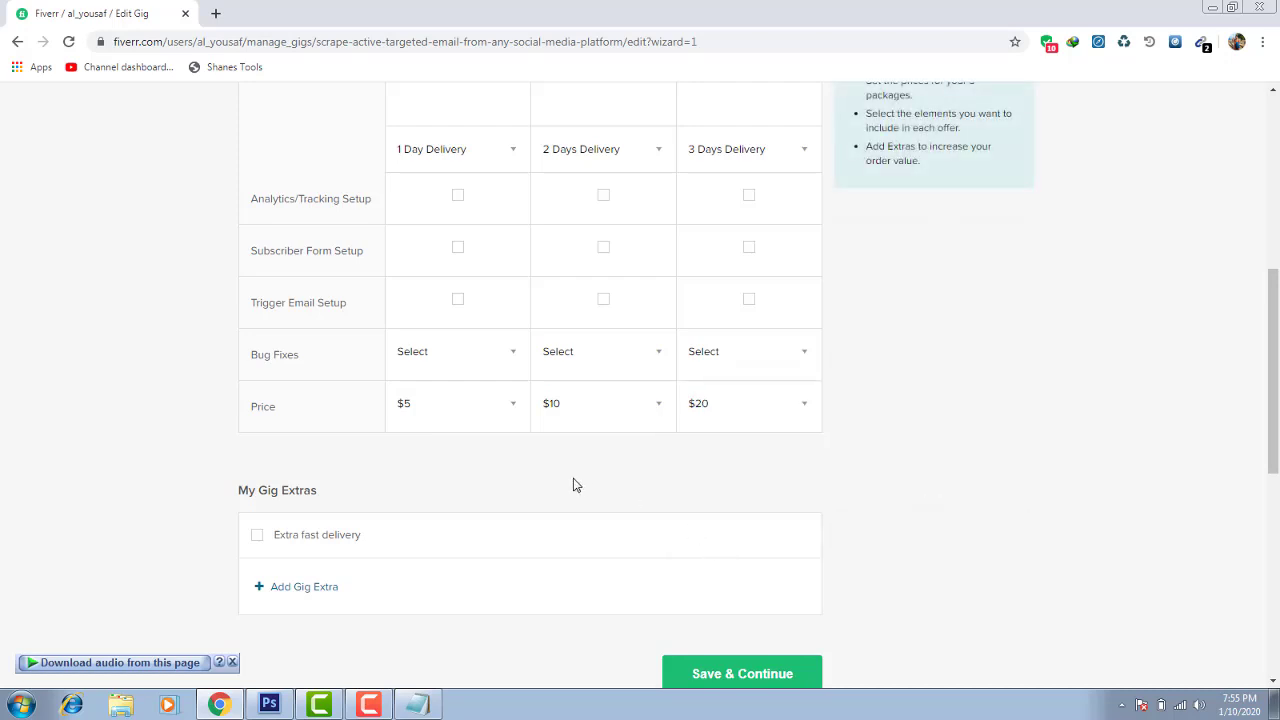
click(699, 682)
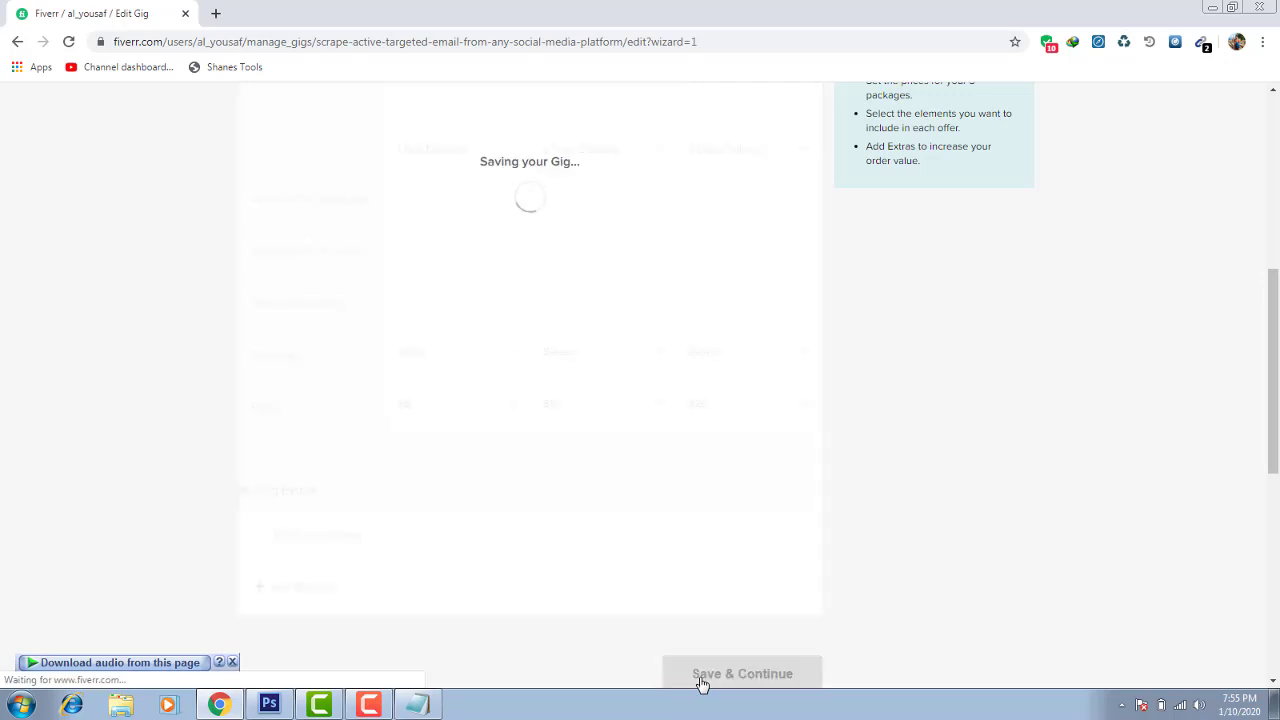
Insert "am" in the opening sentence of the gig description so it begins "I am specialise in web scraping"
mouse_move(263, 394)
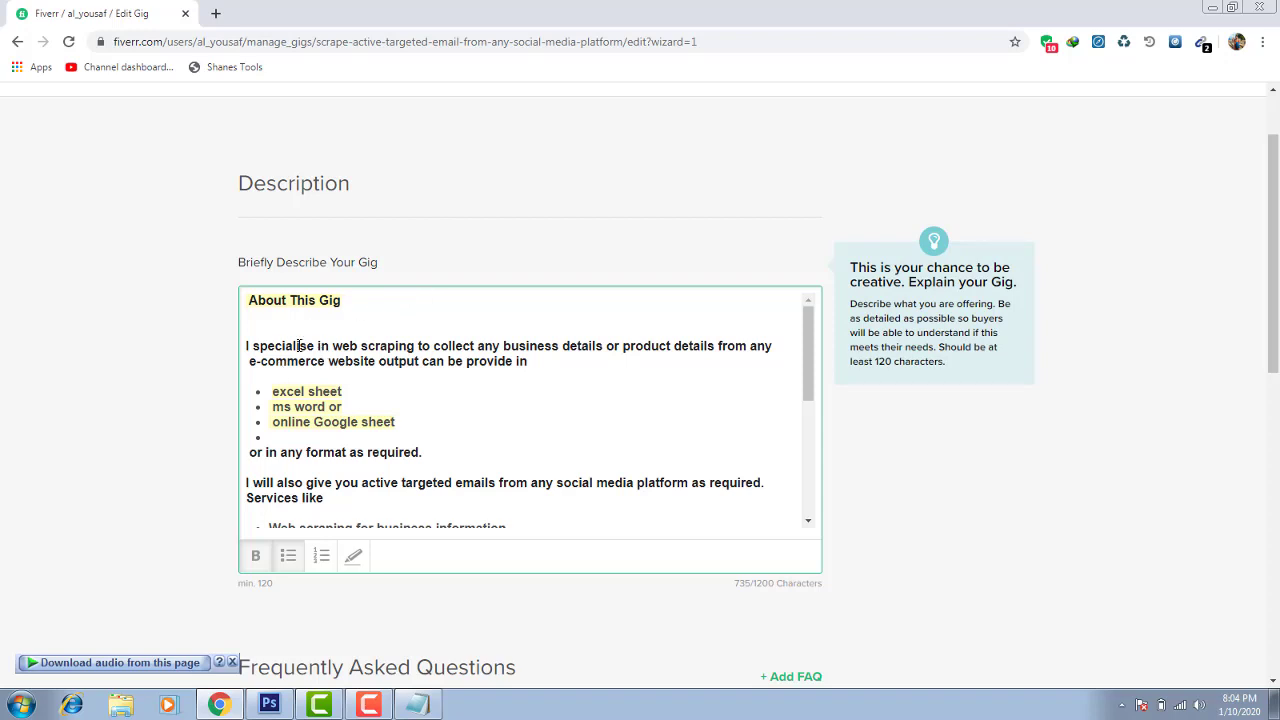
click(251, 346)
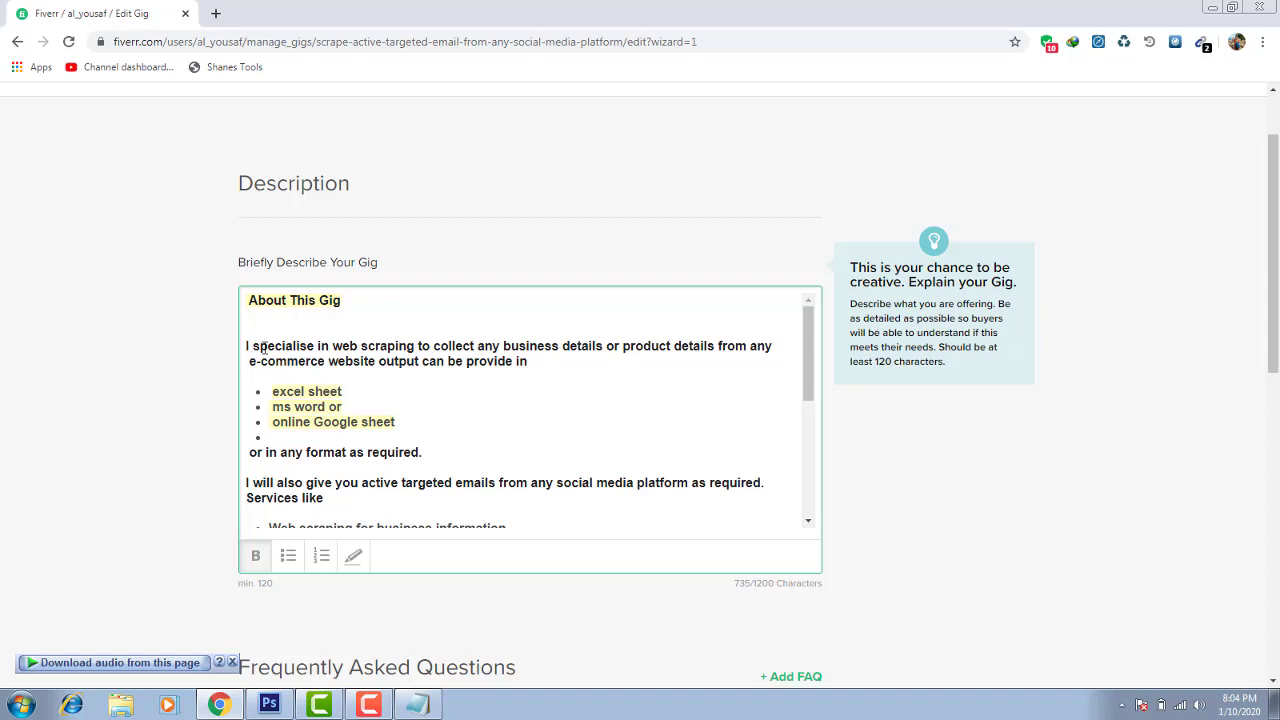
text(s)
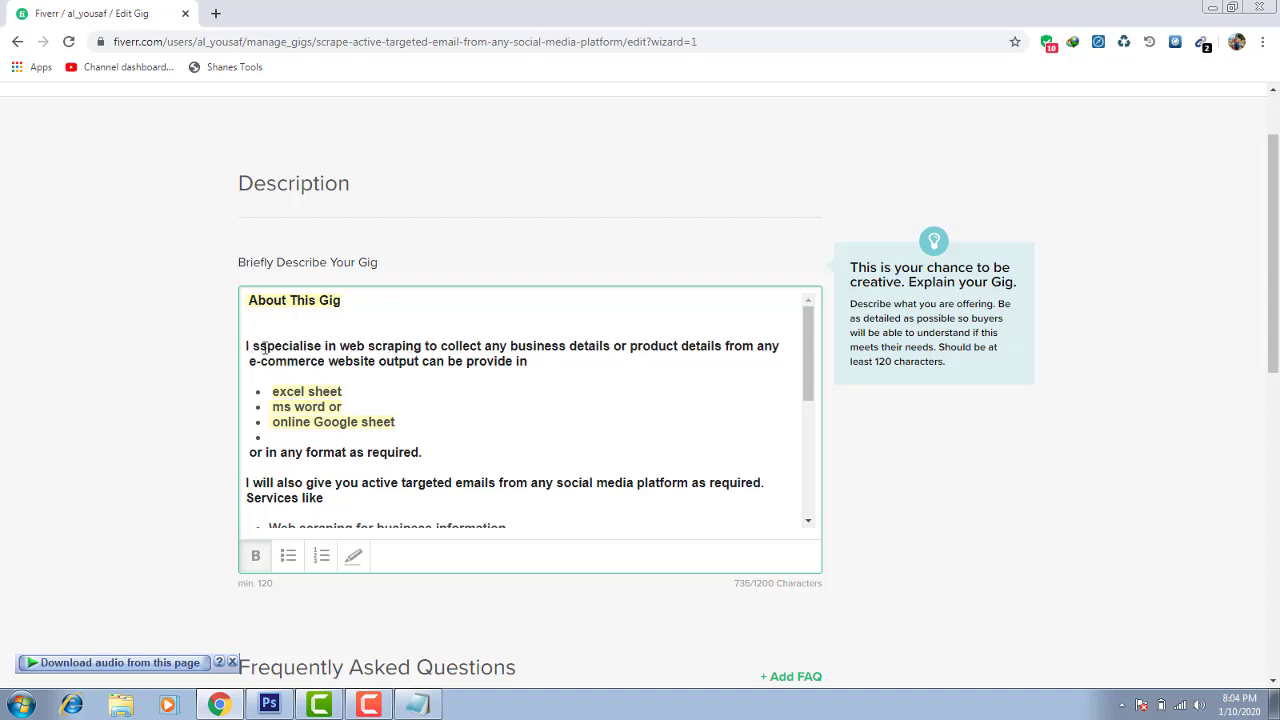
key(BackSpace)
text(am)
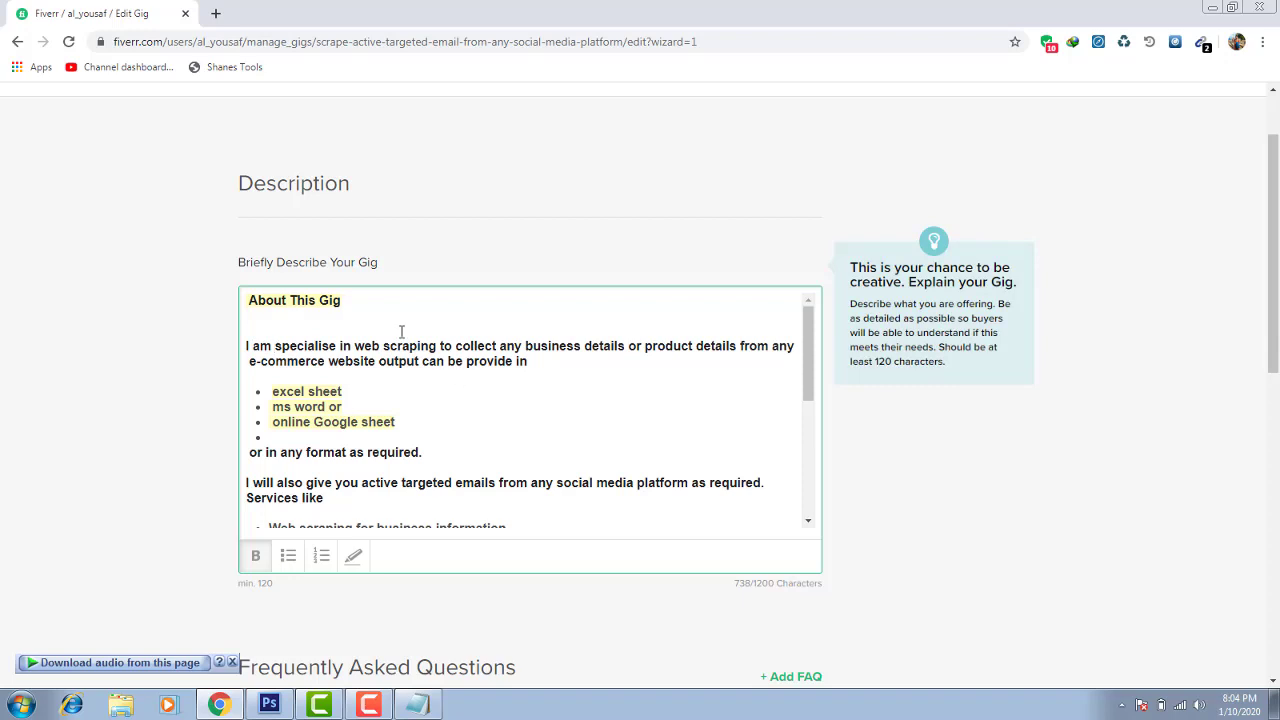
click(356, 303)
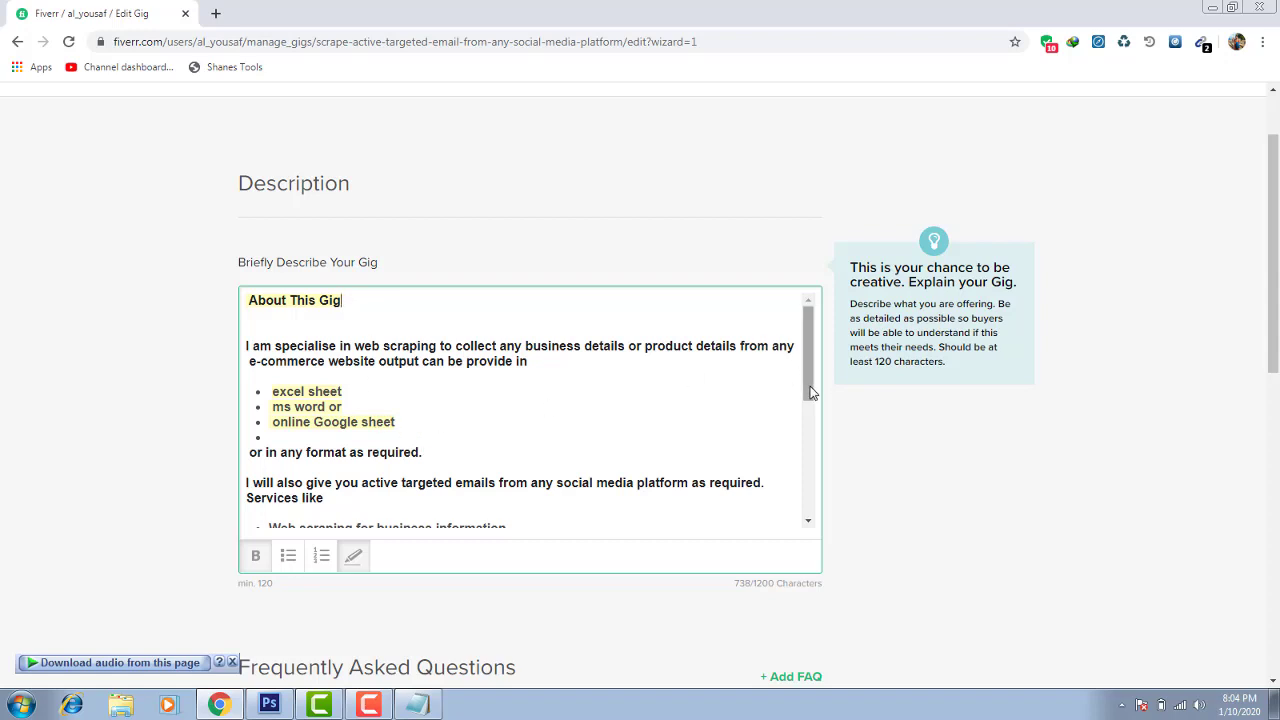
Review the rest of the gig description down to its closing line, and save it without adding any FAQ
drag(810, 392, 810, 419)
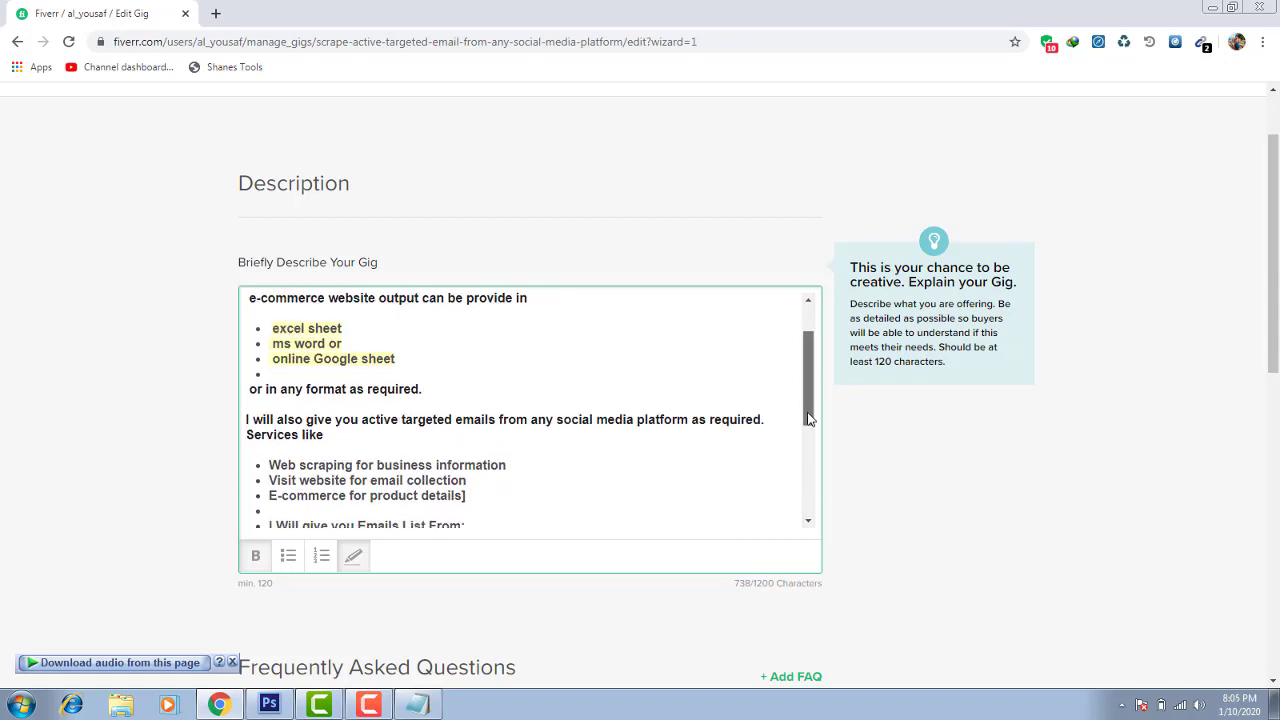
drag(809, 419, 810, 433)
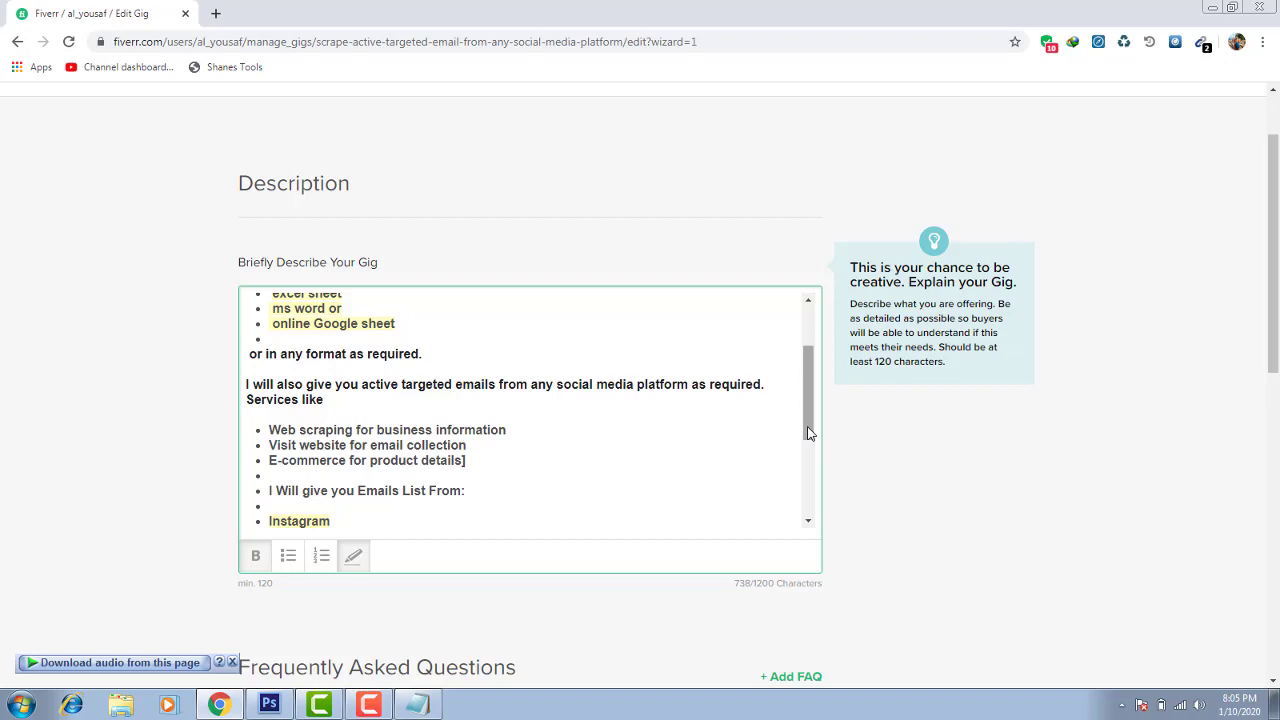
drag(810, 433, 816, 528)
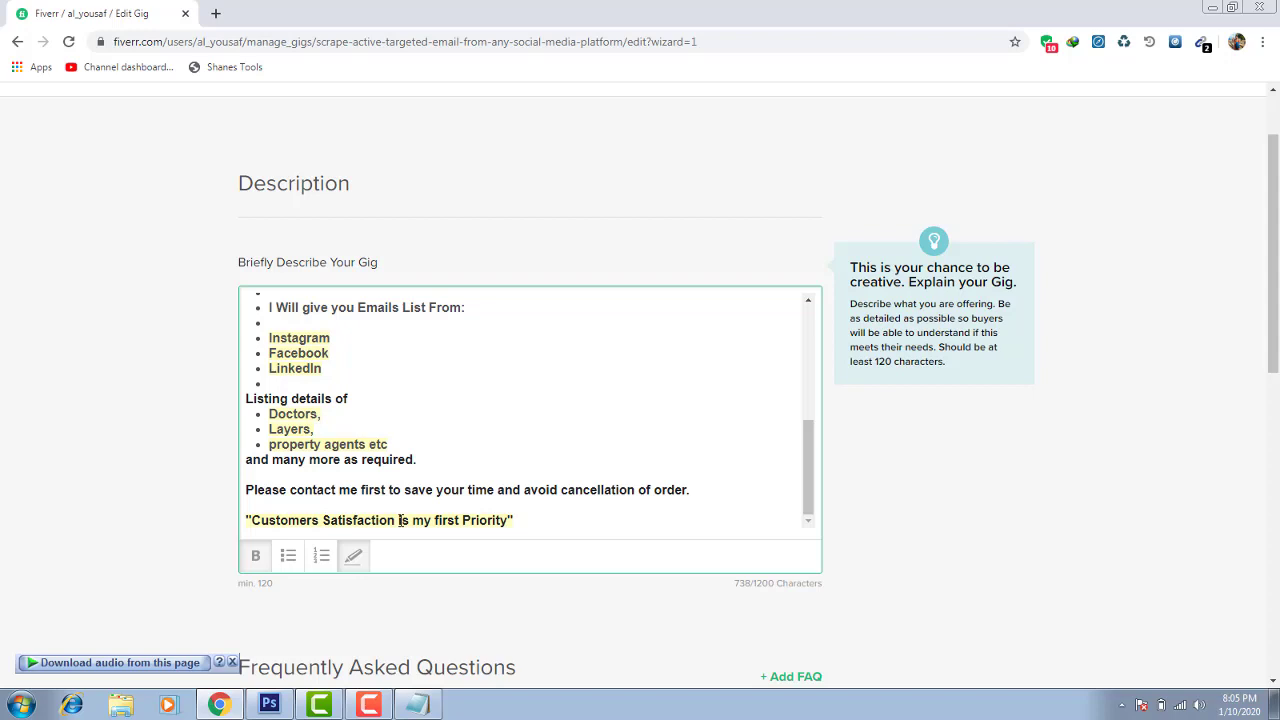
triple_click(433, 489)
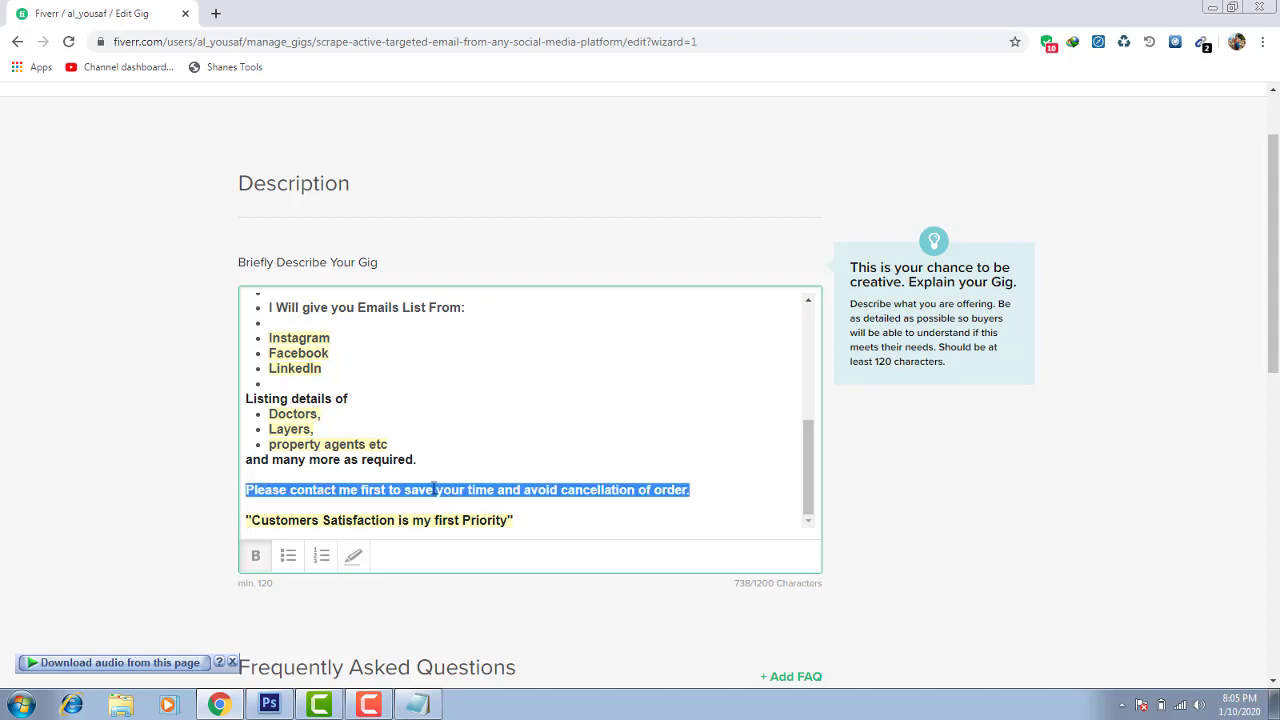
click(448, 489)
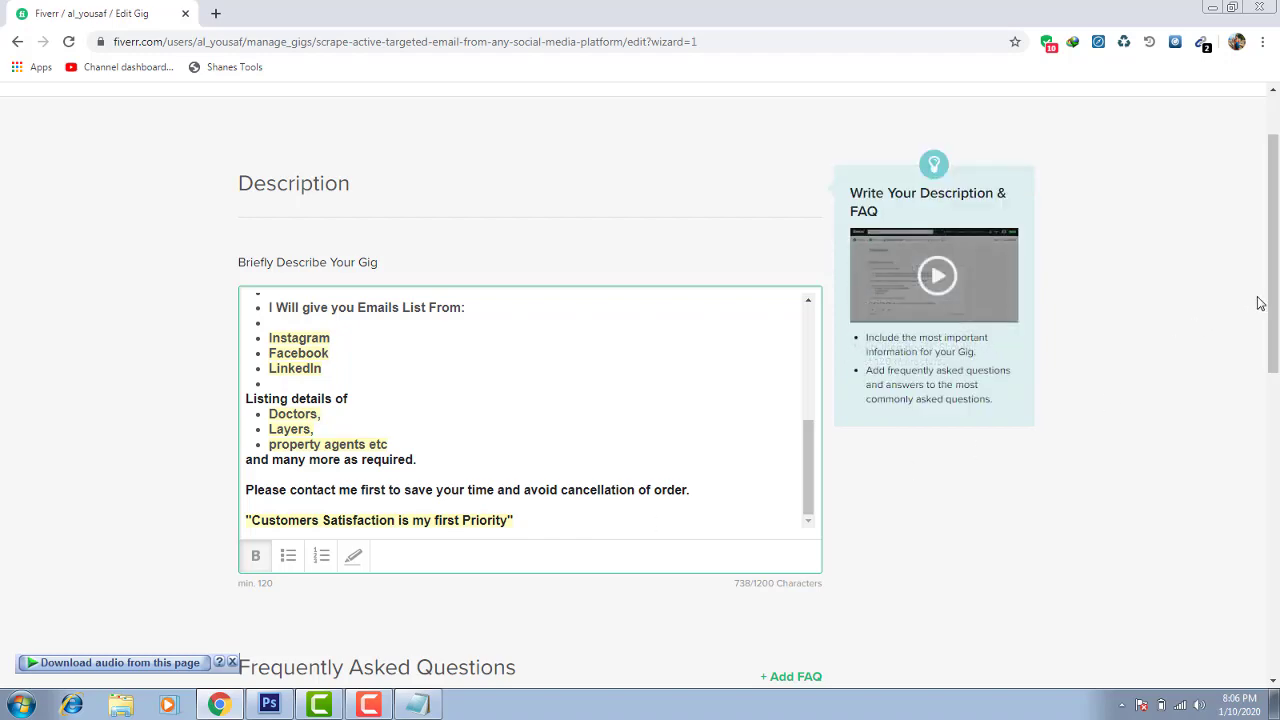
drag(1271, 312, 1271, 393)
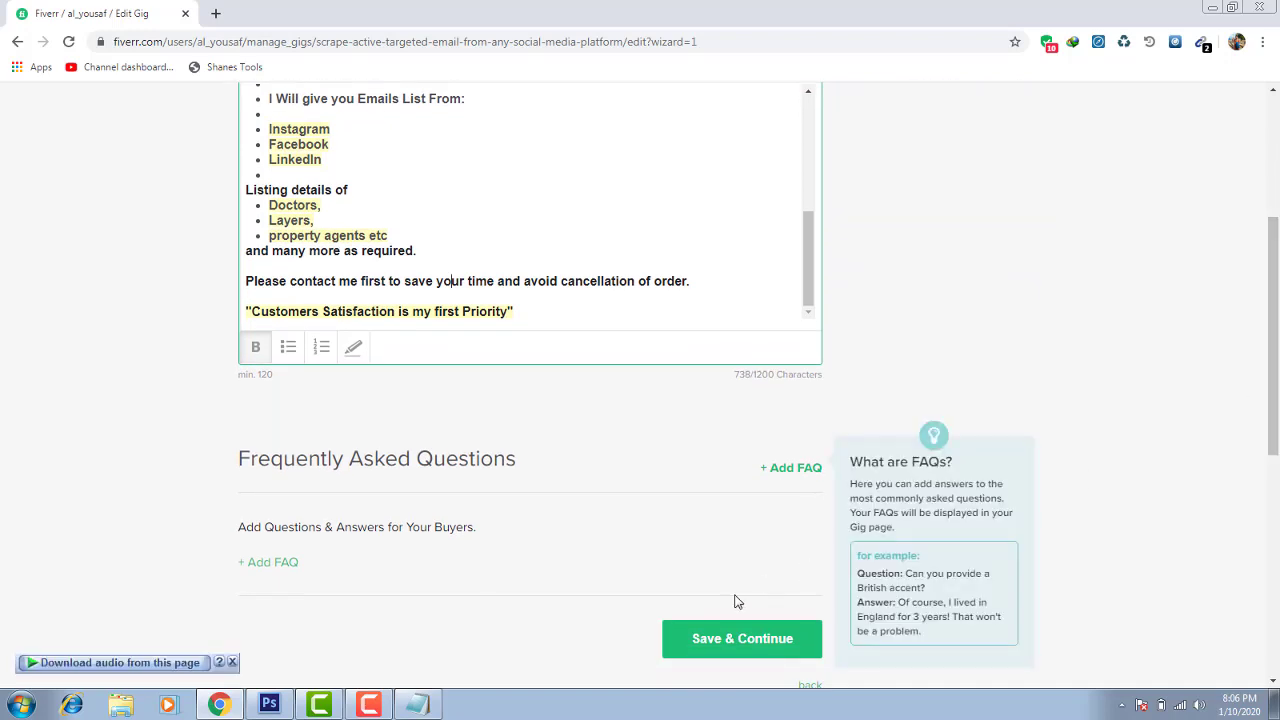
click(742, 640)
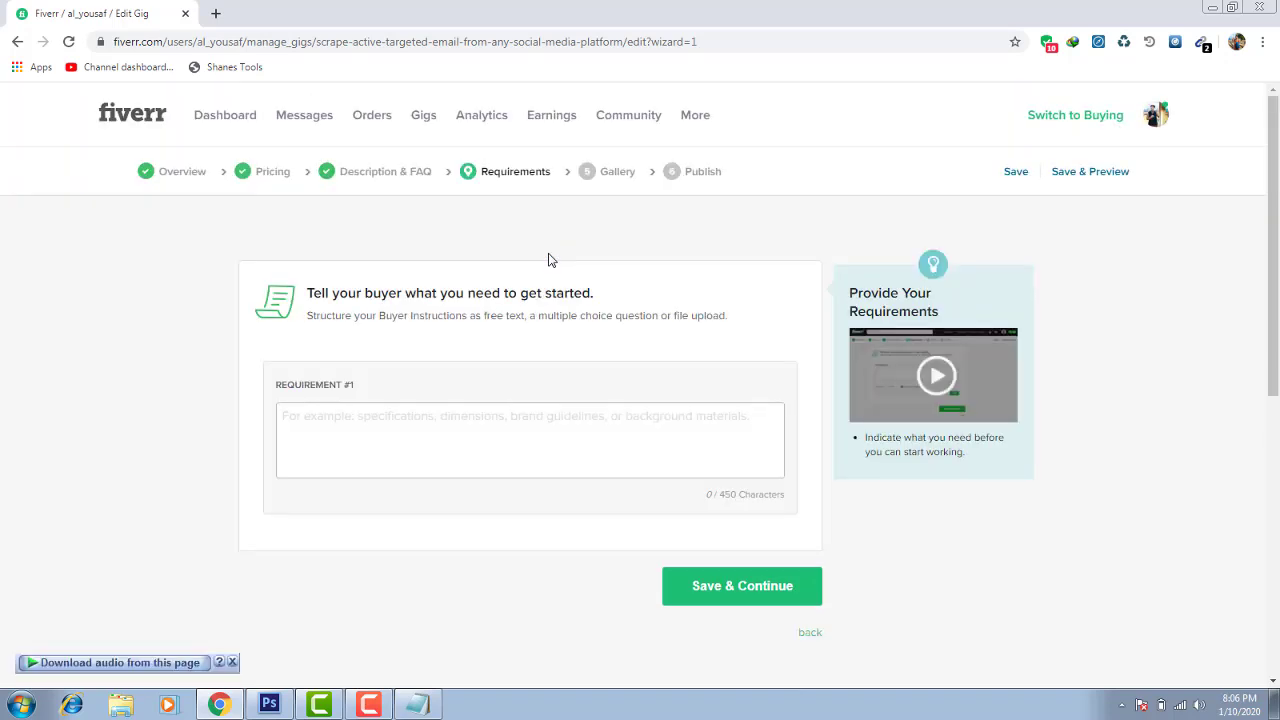
Add the mandatory free-text buyer requirement "Complete Detail About Task." and save the requirements
click(407, 415)
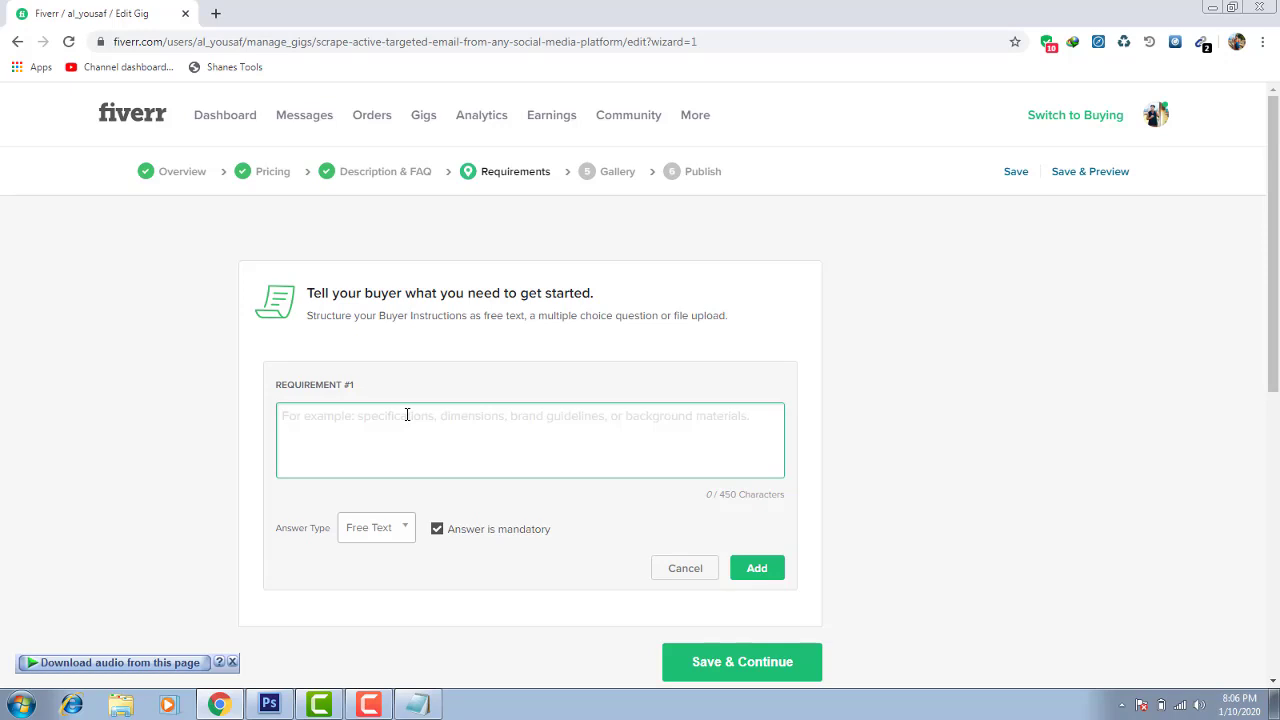
text(Complete Detail About Task.)
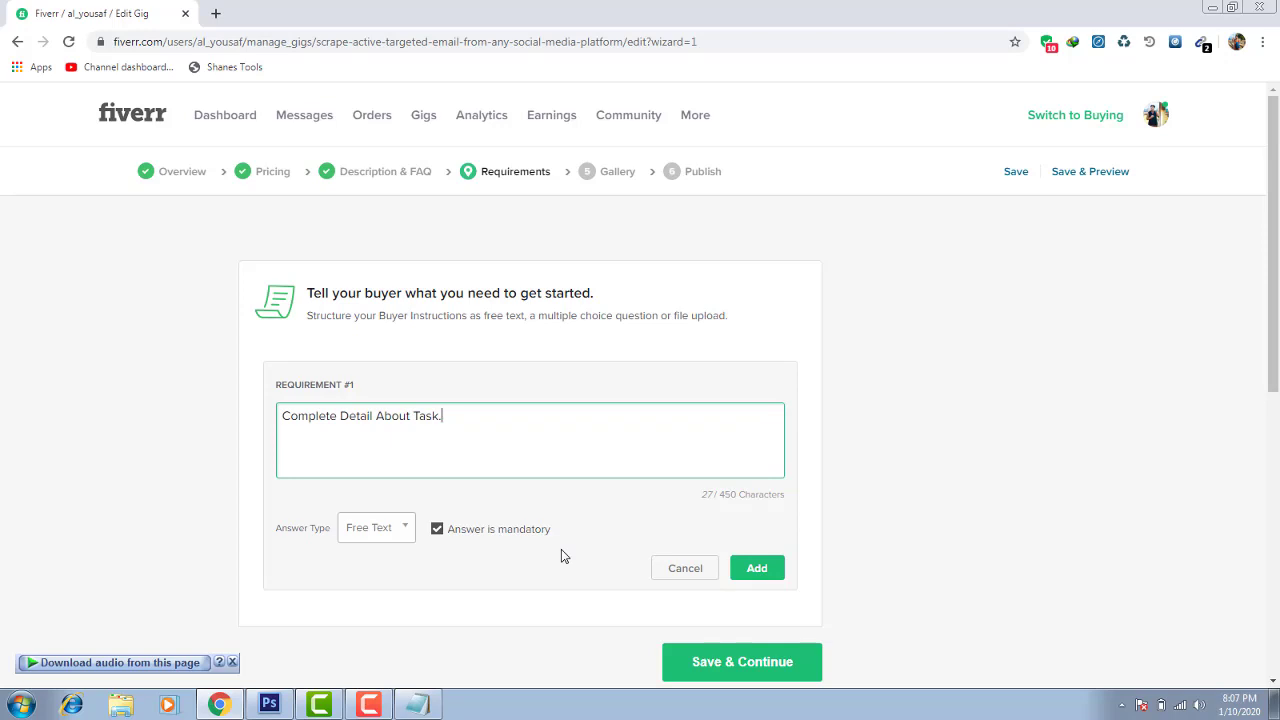
click(741, 566)
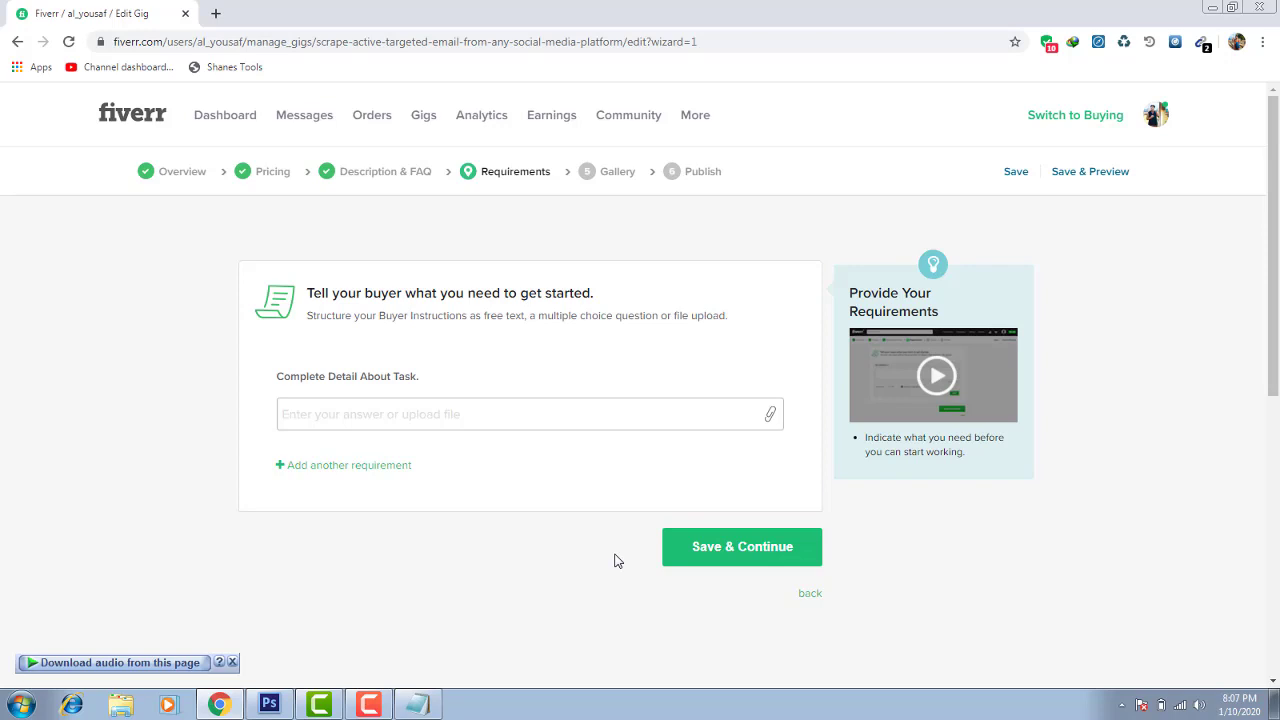
click(690, 565)
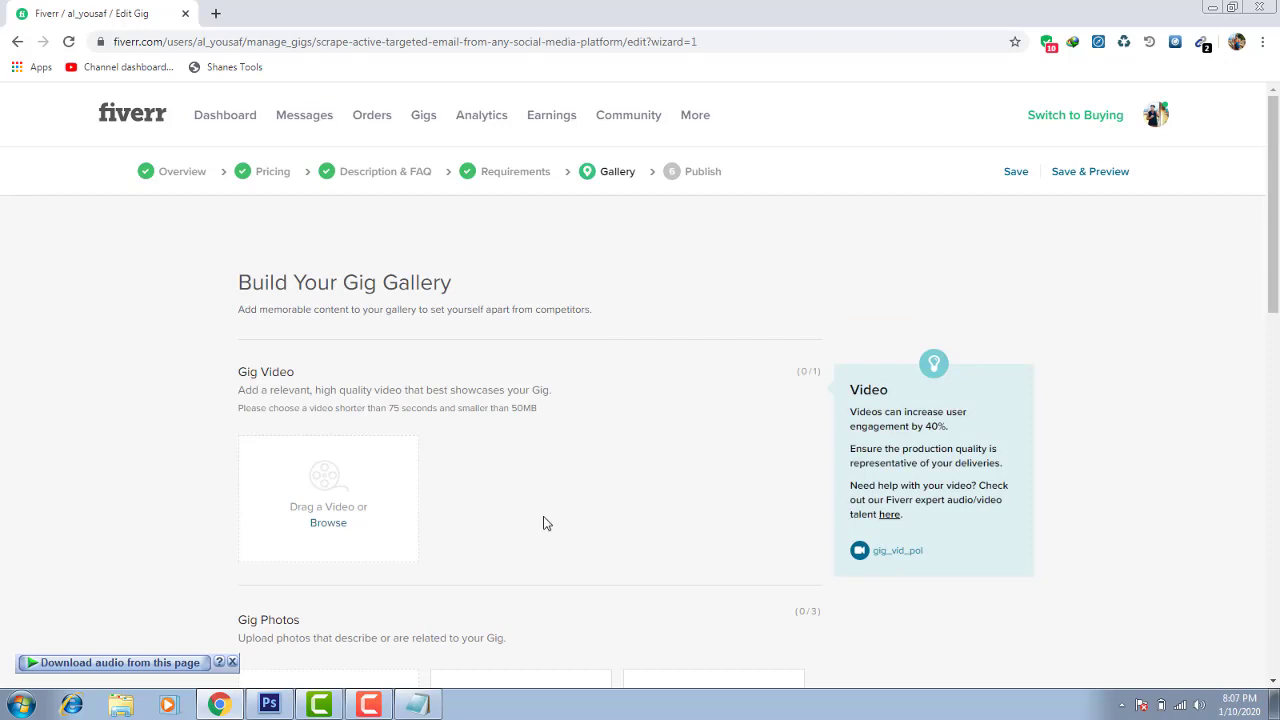
Upload three gig photos showing the LinkedIn, Instagram and Facebook email lists, and save the gallery without a video or PDF
scroll(518, 519, down, 2)
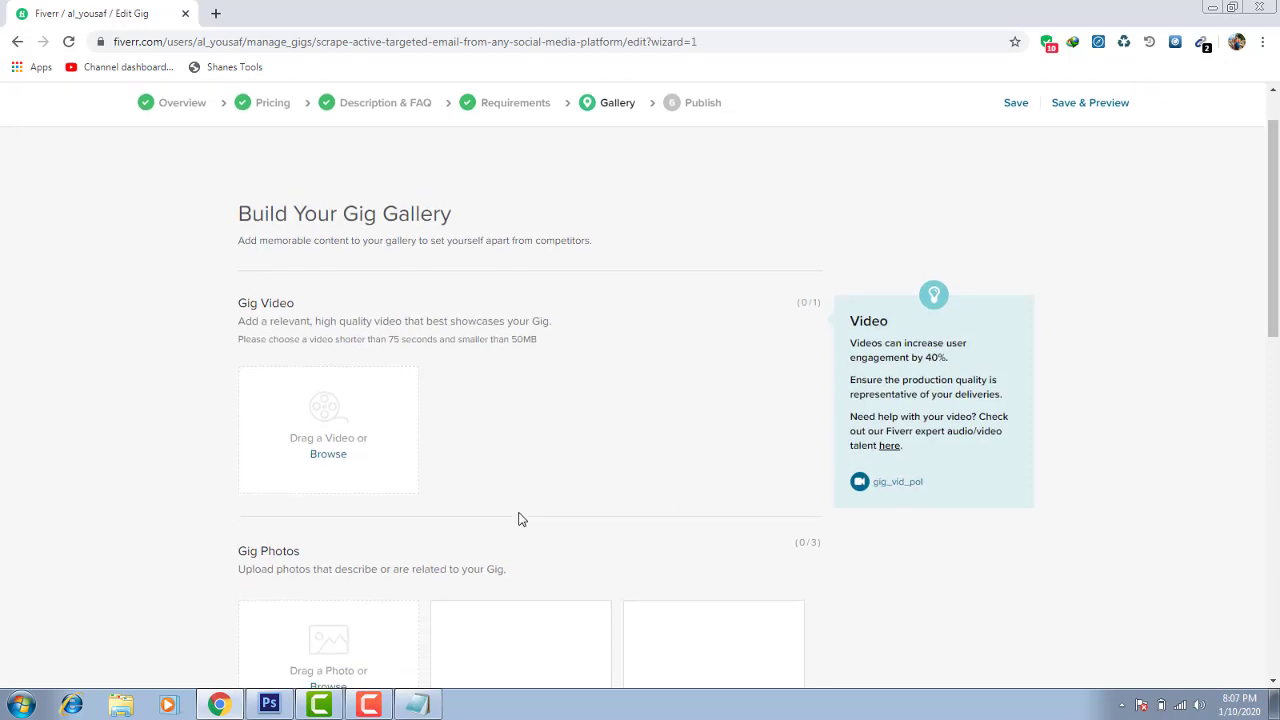
scroll(518, 519, down, 2)
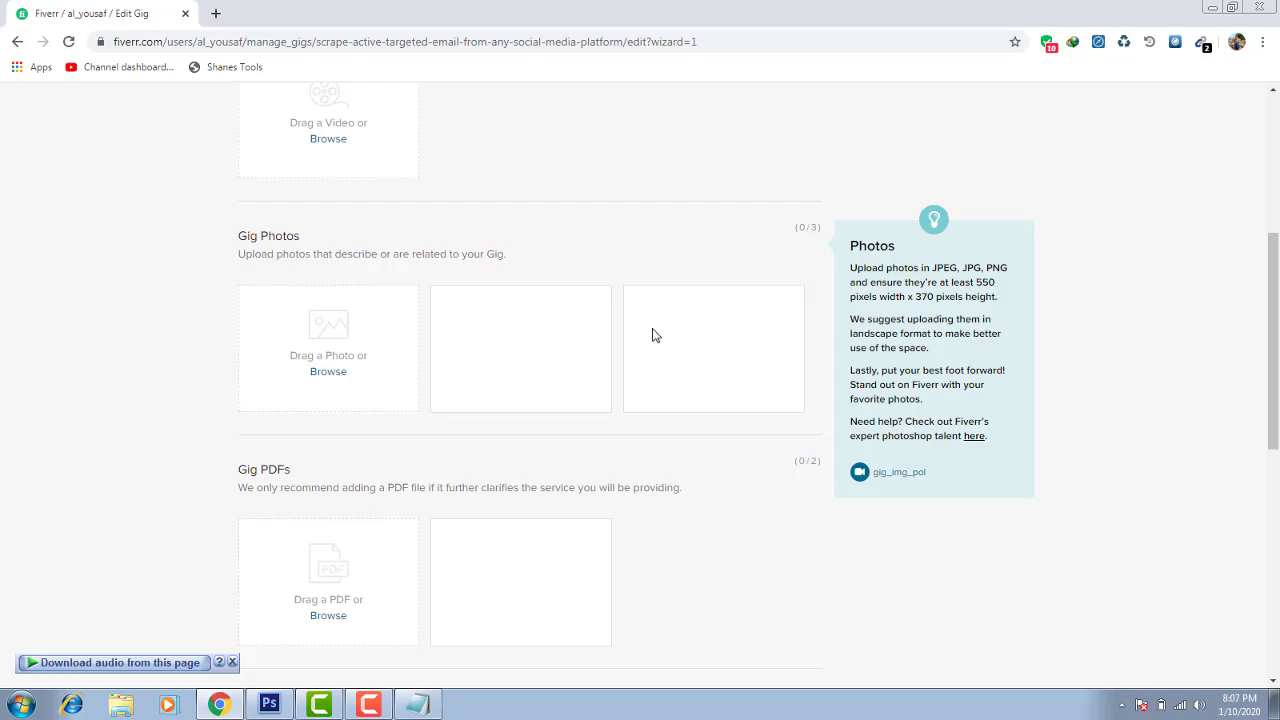
click(339, 373)
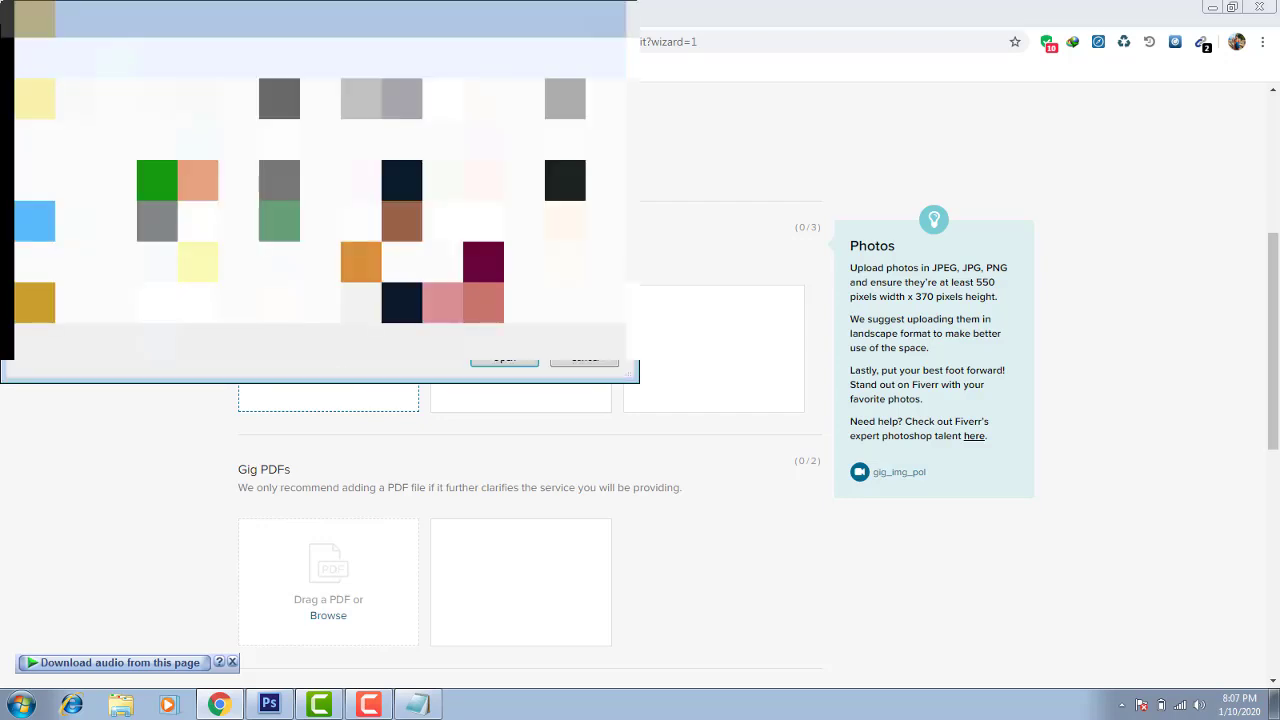
scroll(320, 200, down, 3)
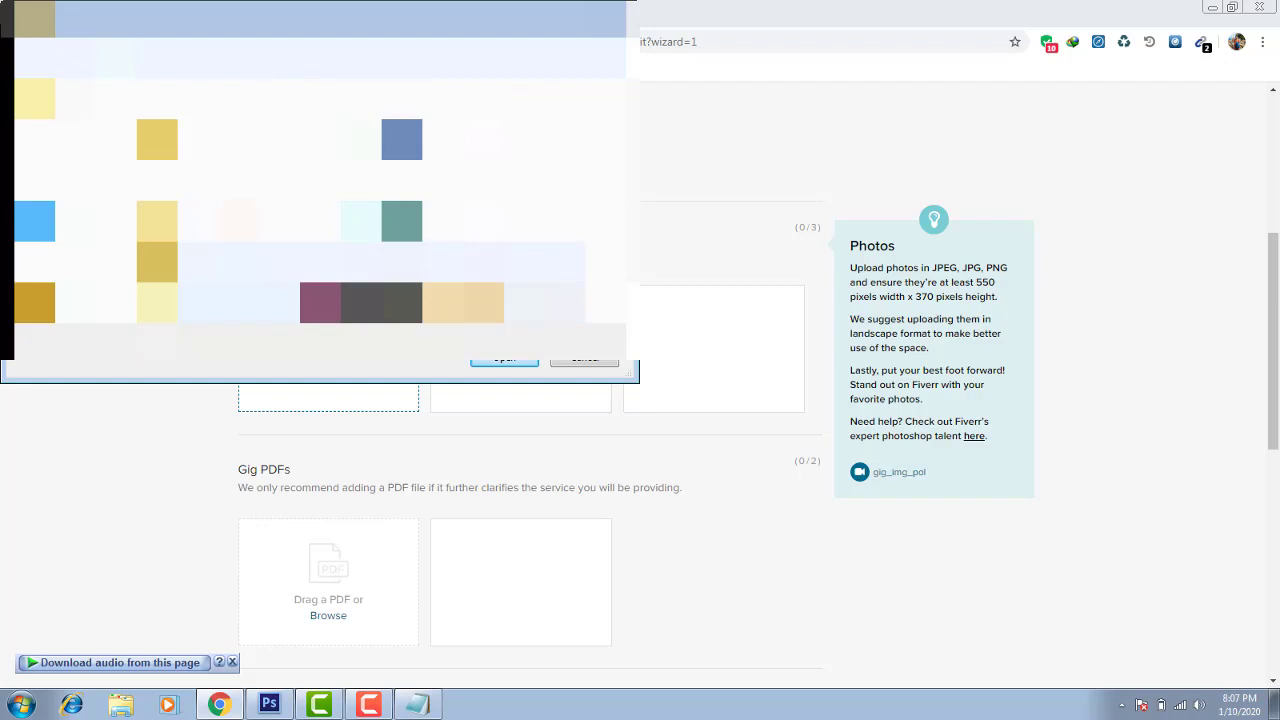
key(Return)
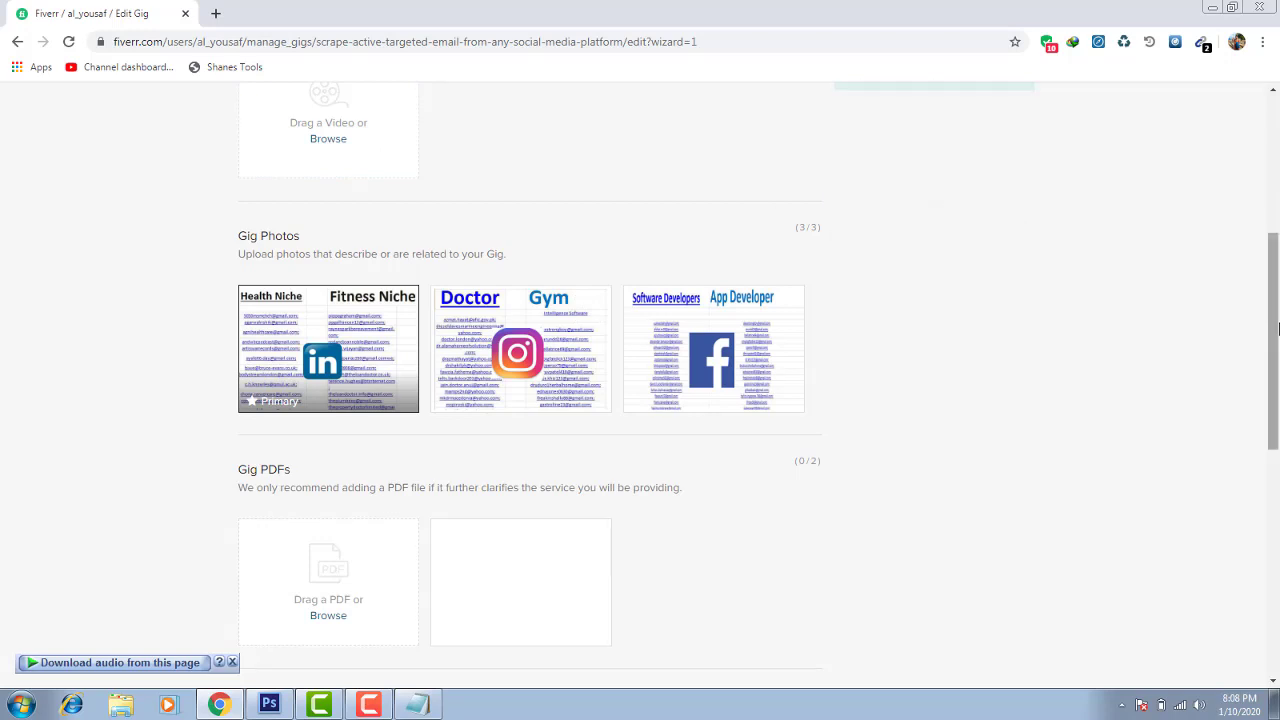
drag(1277, 330, 1273, 407)
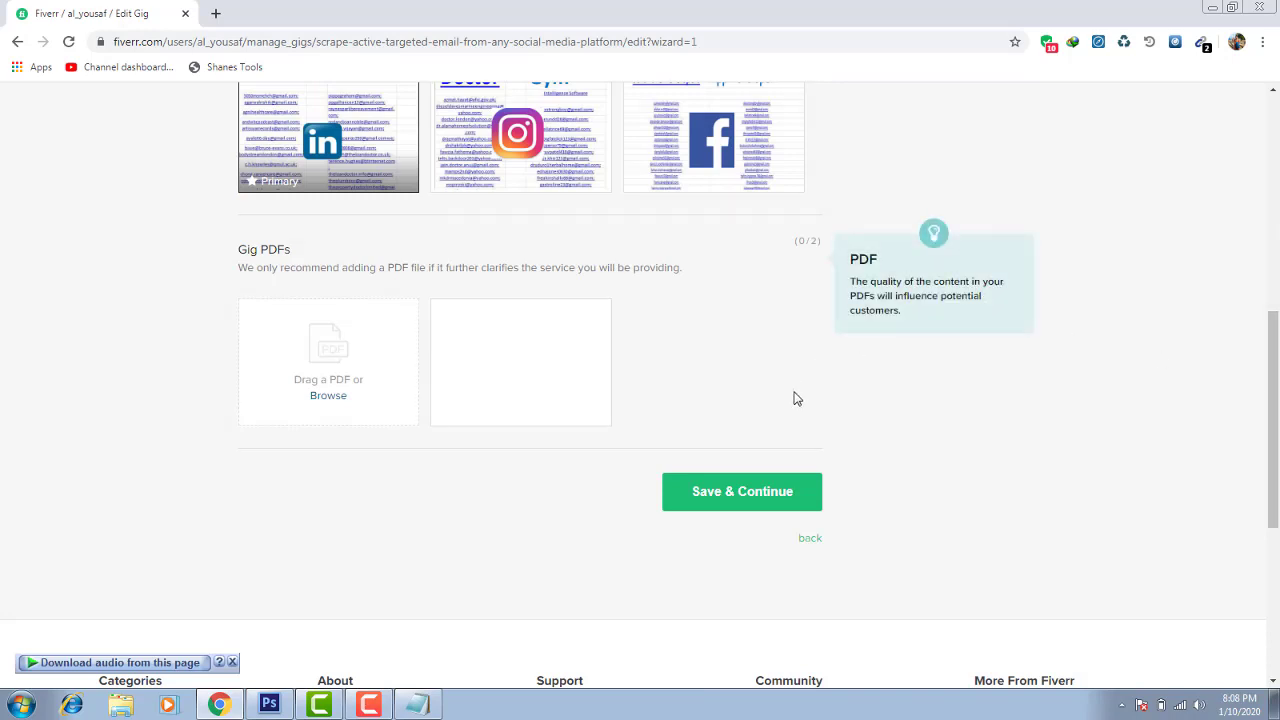
click(735, 494)
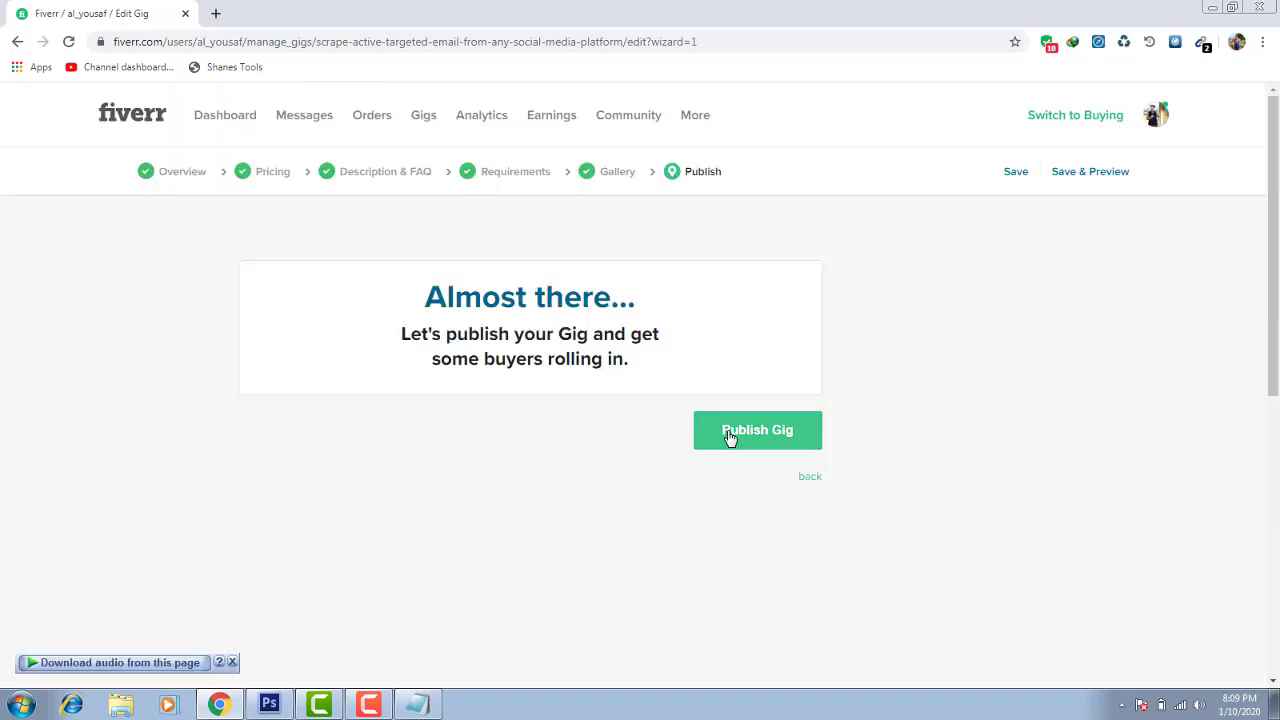
Publish the gig and finish the creation wizard without sharing it or opening any courses
click(730, 435)
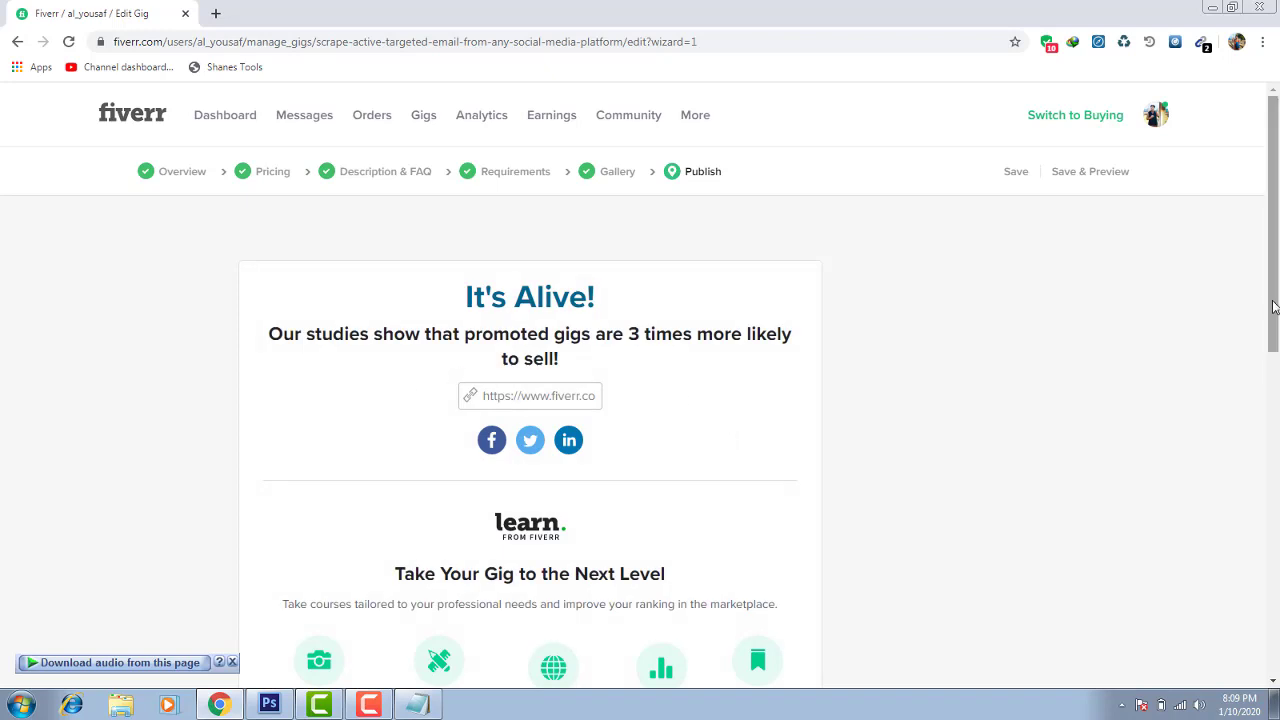
drag(1275, 307, 1275, 438)
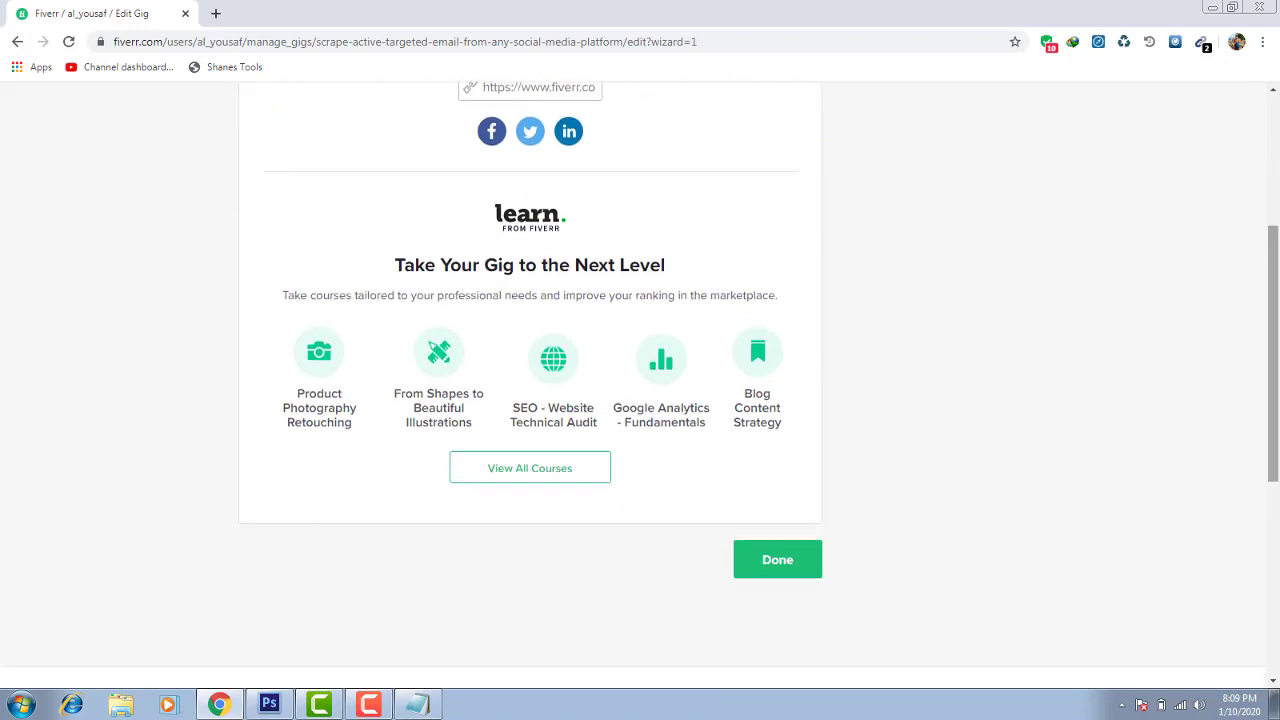
click(790, 566)
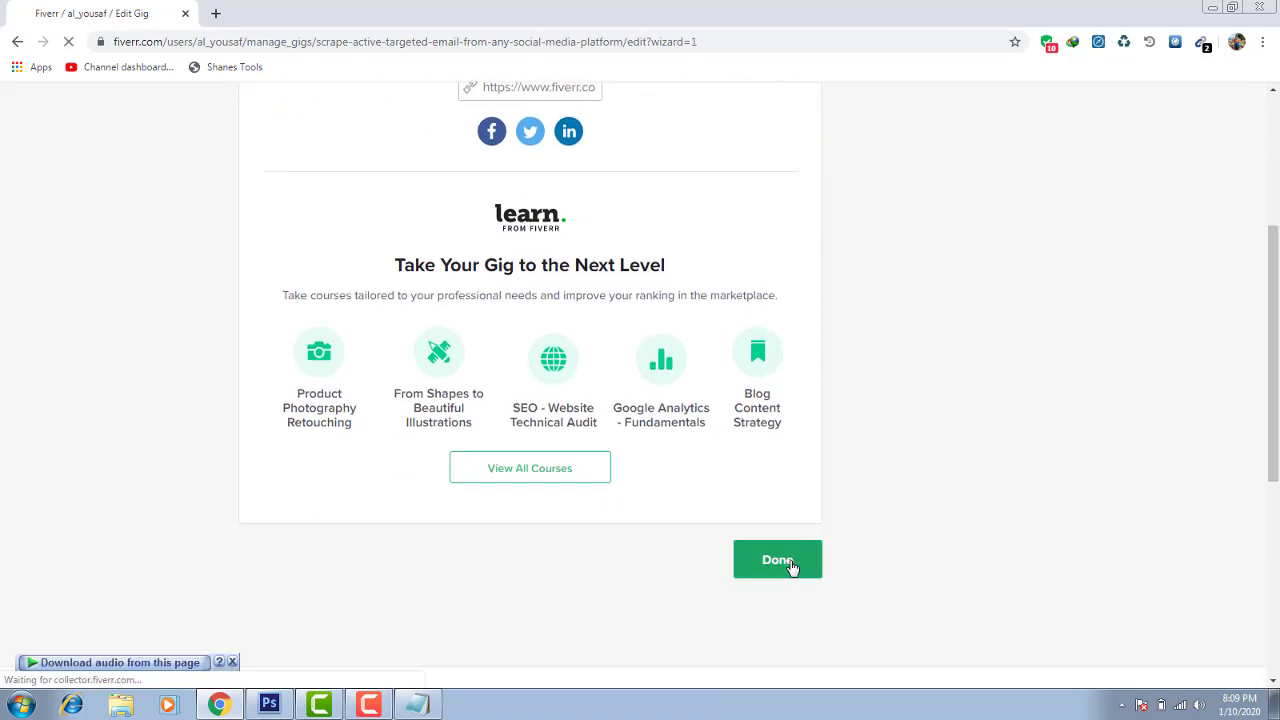